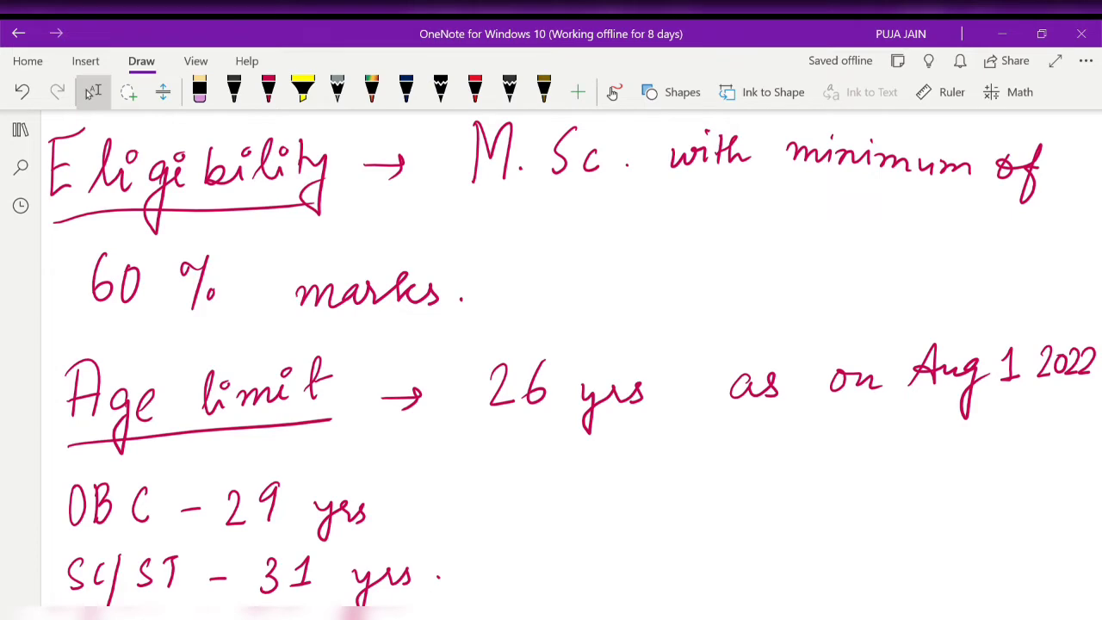
- Mark 26 yrs with a red arrow and a boxed 'Gen', and underline Aug 1 2022
scroll(551, 362, up, 5)
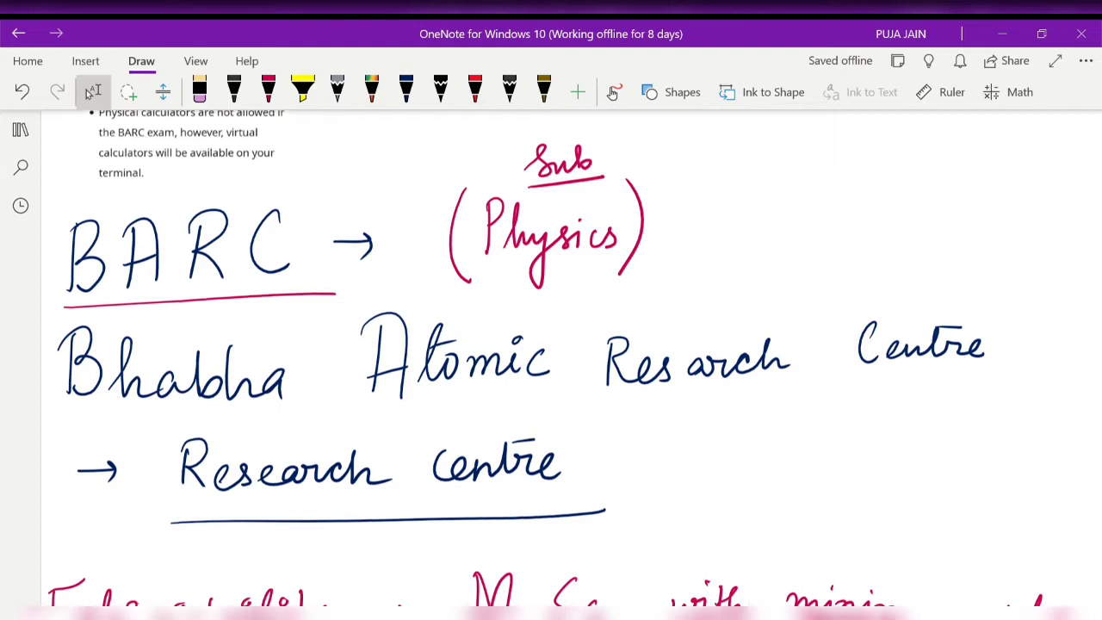
scroll(551, 362, down, 2)
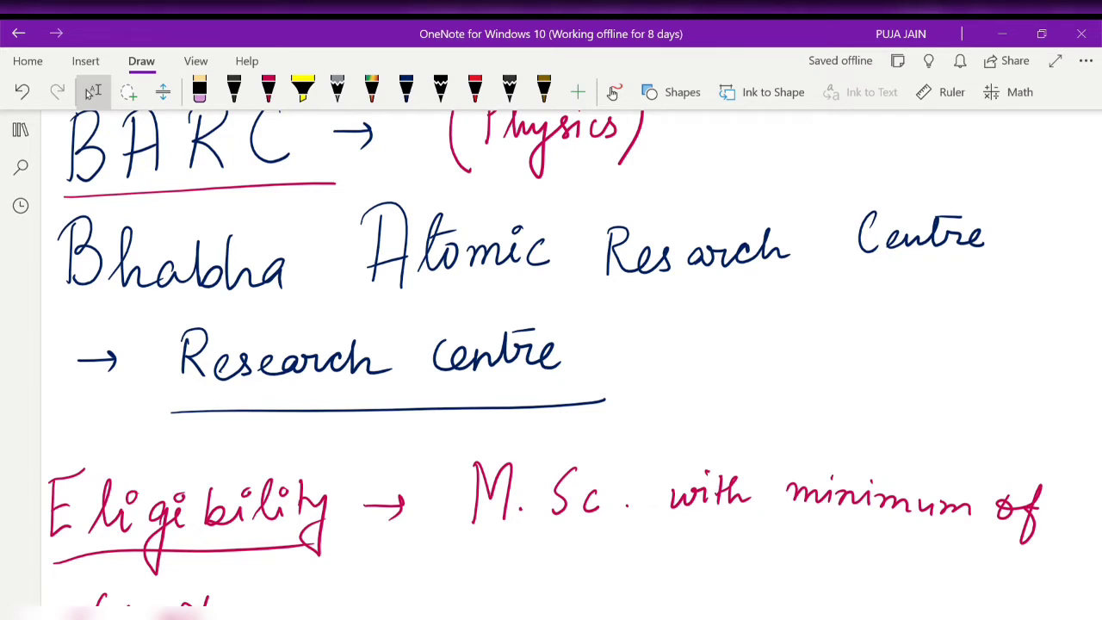
scroll(552, 362, down, 5)
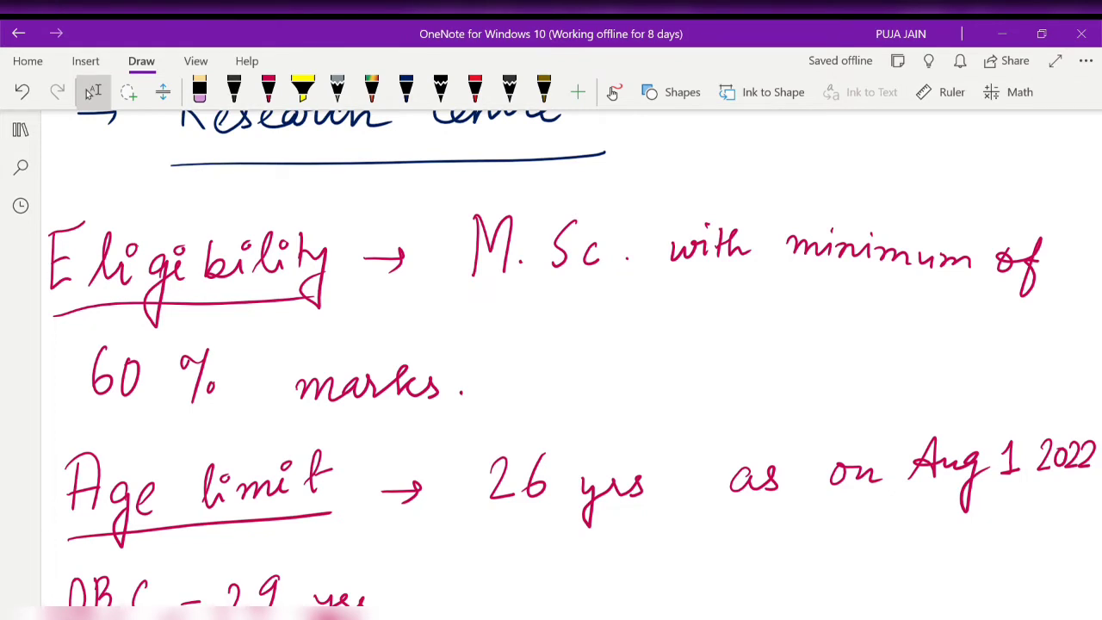
scroll(552, 362, down, 5)
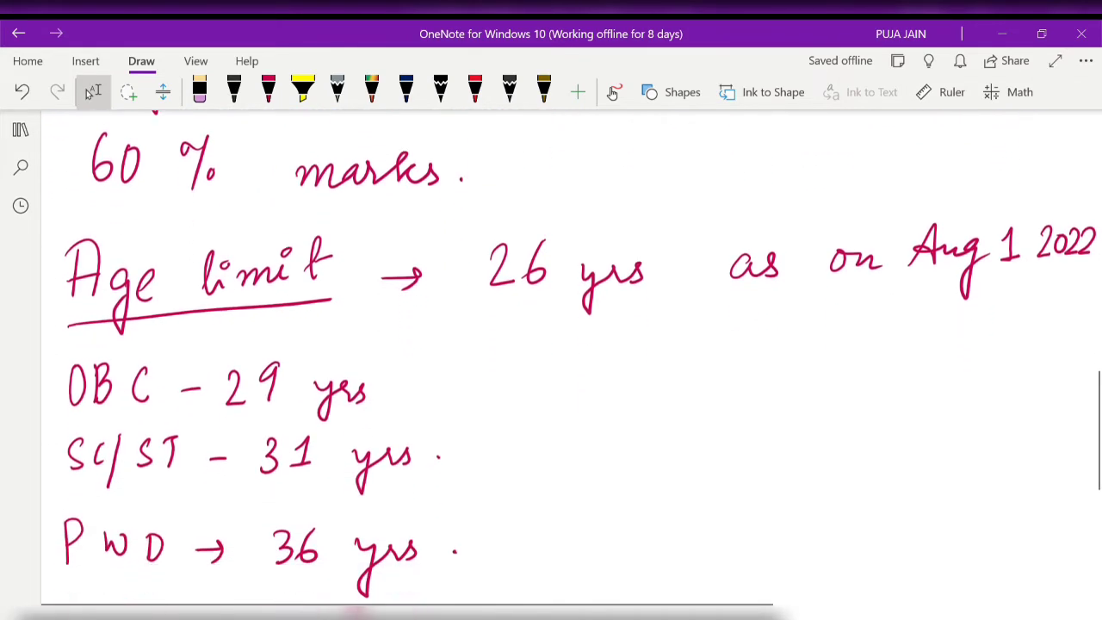
mouse_move(495, 255)
mouse_down()
mouse_move(491, 302)
mouse_move(546, 314)
mouse_move(551, 337)
mouse_up()
mouse_move(571, 321)
mouse_down()
mouse_move(561, 353)
mouse_move(613, 336)
mouse_up()
mouse_move(520, 363)
mouse_down()
mouse_move(614, 276)
mouse_move(522, 369)
mouse_up()
drag(892, 243, 1096, 241)
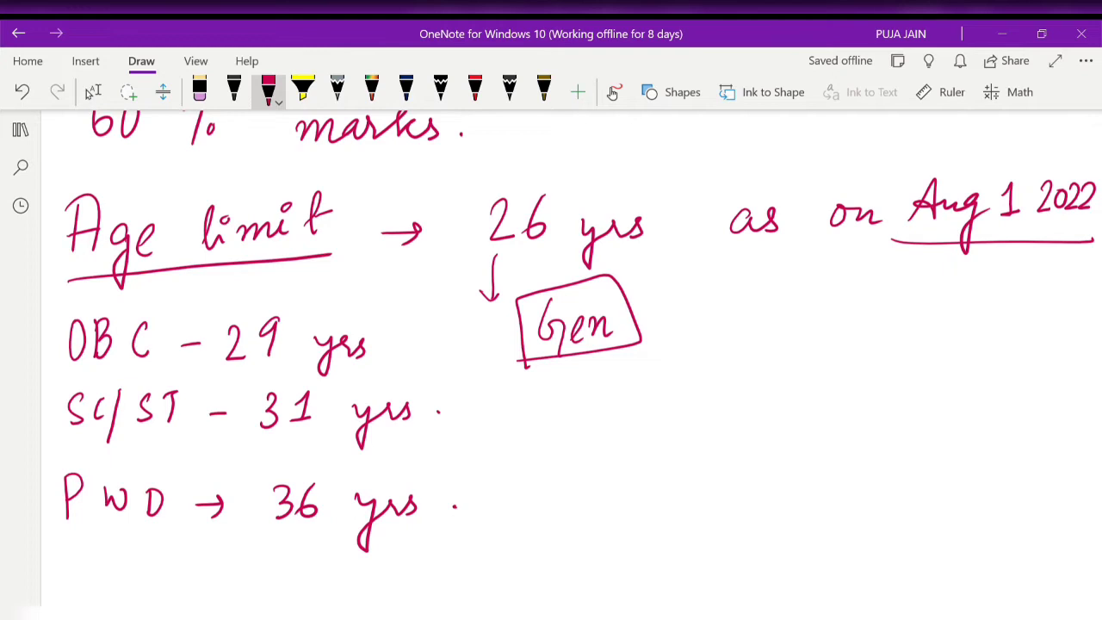
- Stop inking, return to Select, and scroll back up through the notes
scroll(551, 345, down, 1)
click(89, 93)
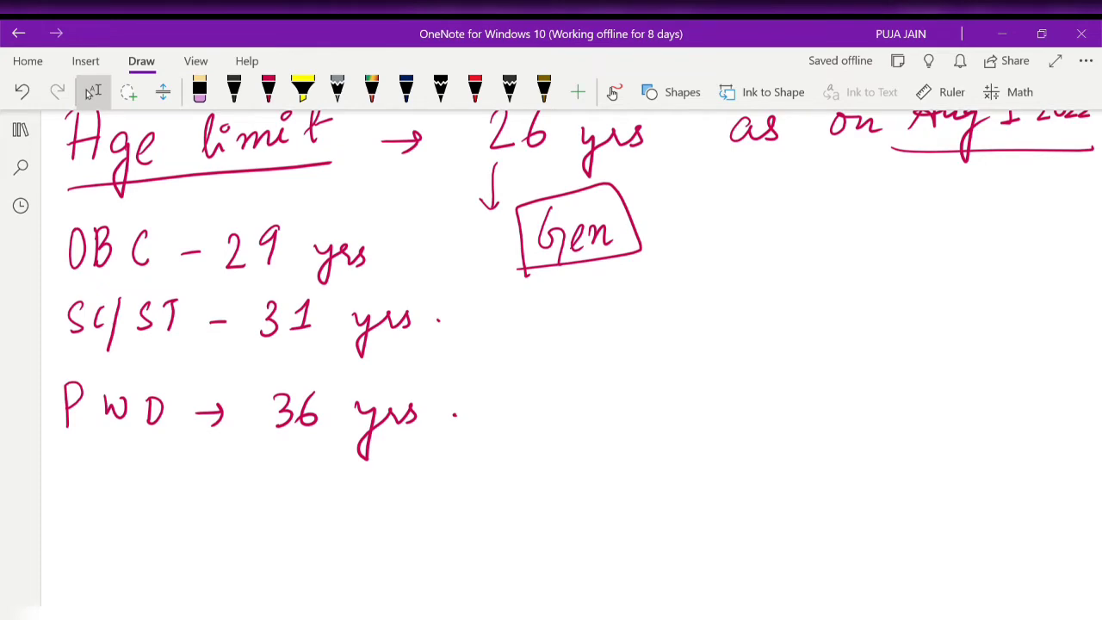
scroll(551, 344, down, 2)
scroll(551, 344, up, 3)
scroll(551, 345, up, 2)
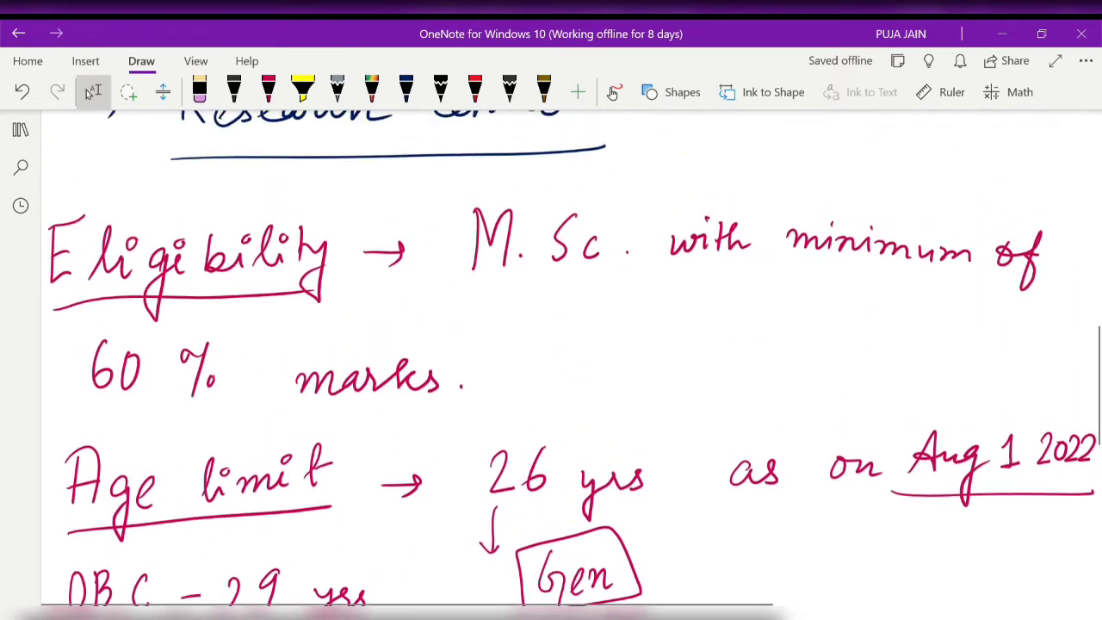
scroll(551, 345, up, 5)
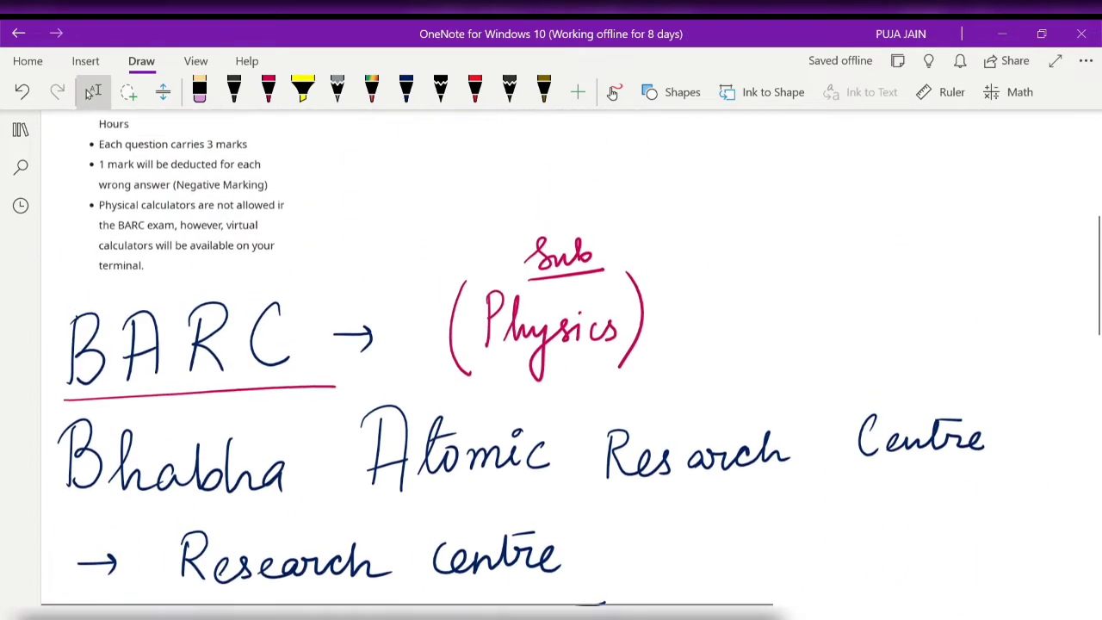
scroll(551, 345, up, 1)
scroll(551, 344, down, 2)
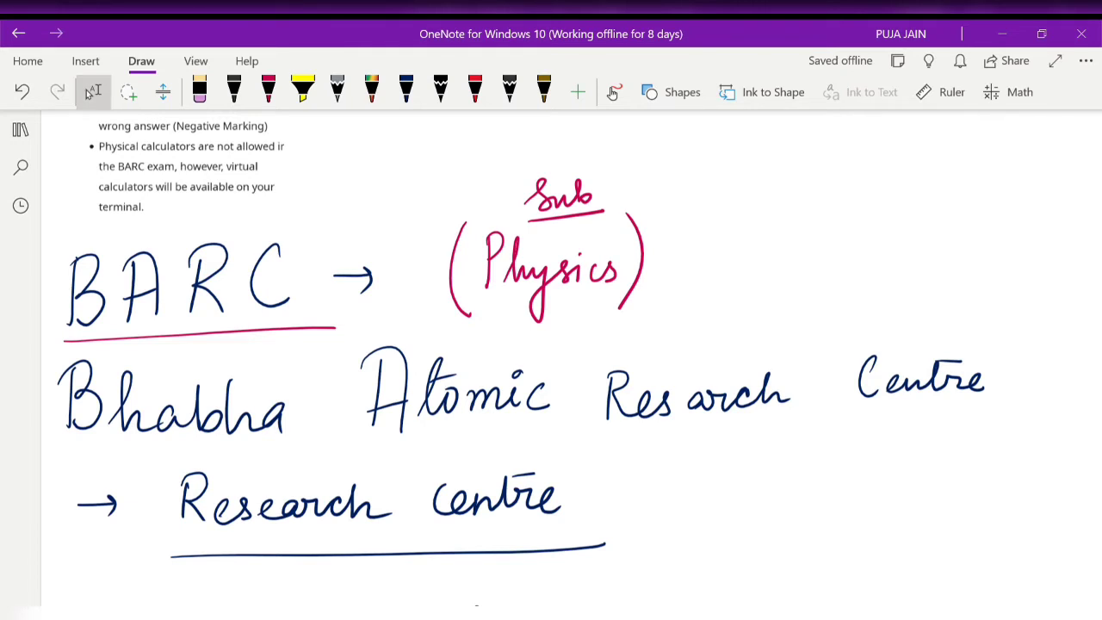
- Underline 'conducted in' and 'online mode' in red and write CBT beside them
scroll(89, 92, up, 5)
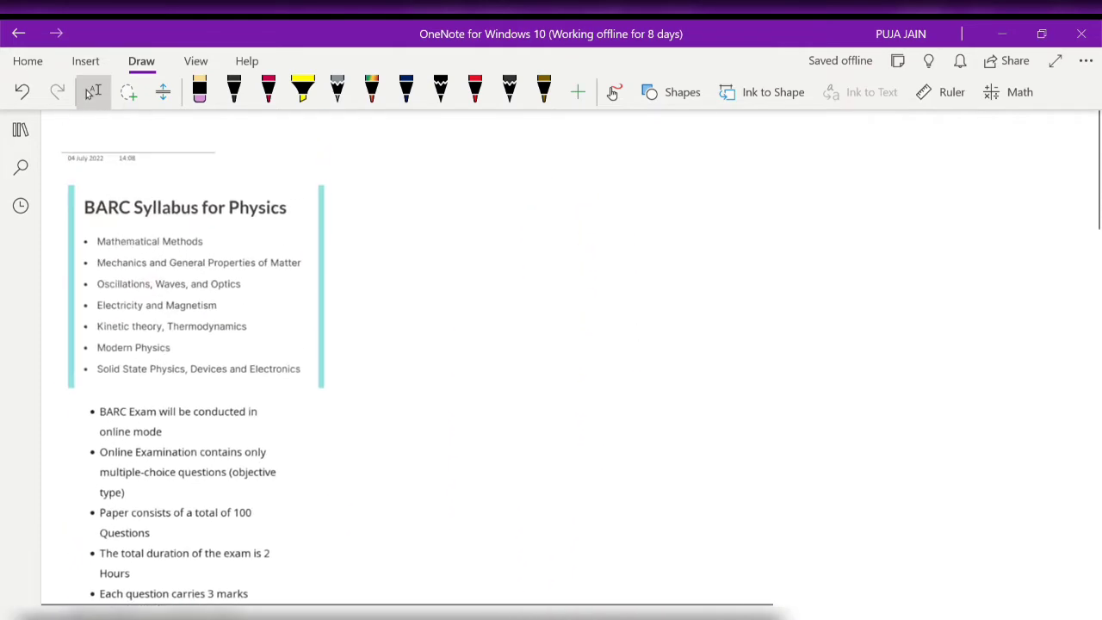
scroll(89, 92, down, 1)
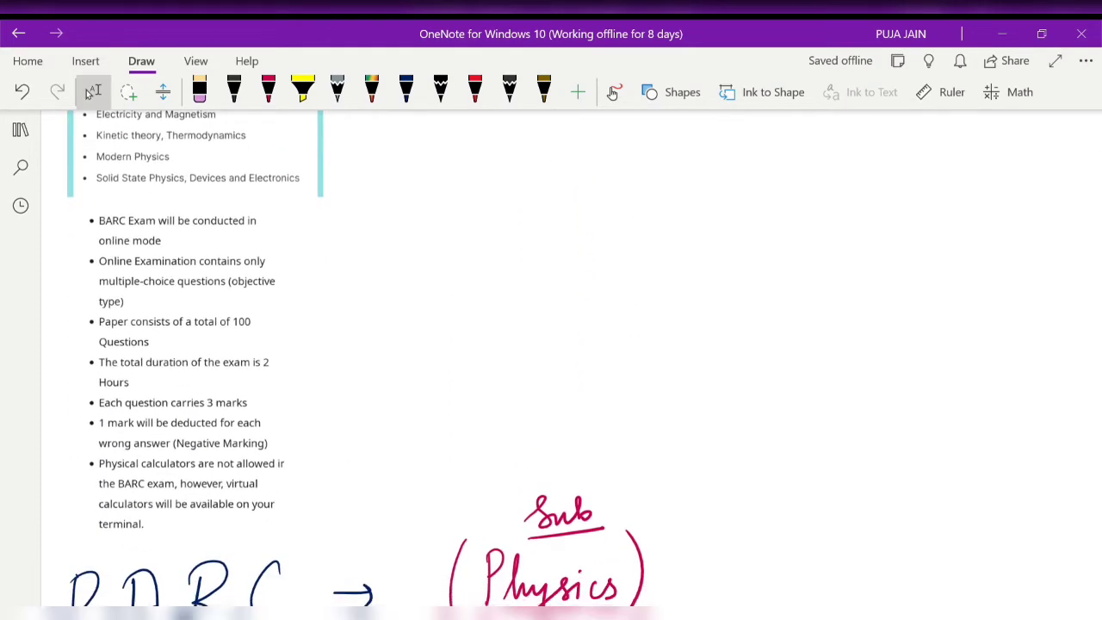
click(268, 90)
drag(176, 230, 280, 226)
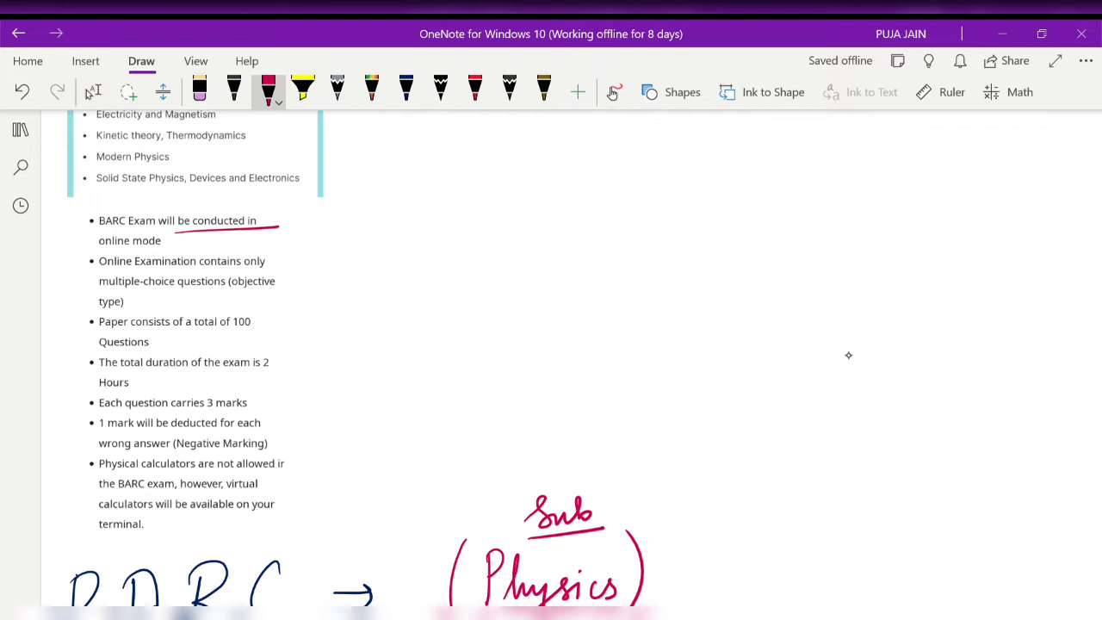
drag(95, 255, 198, 252)
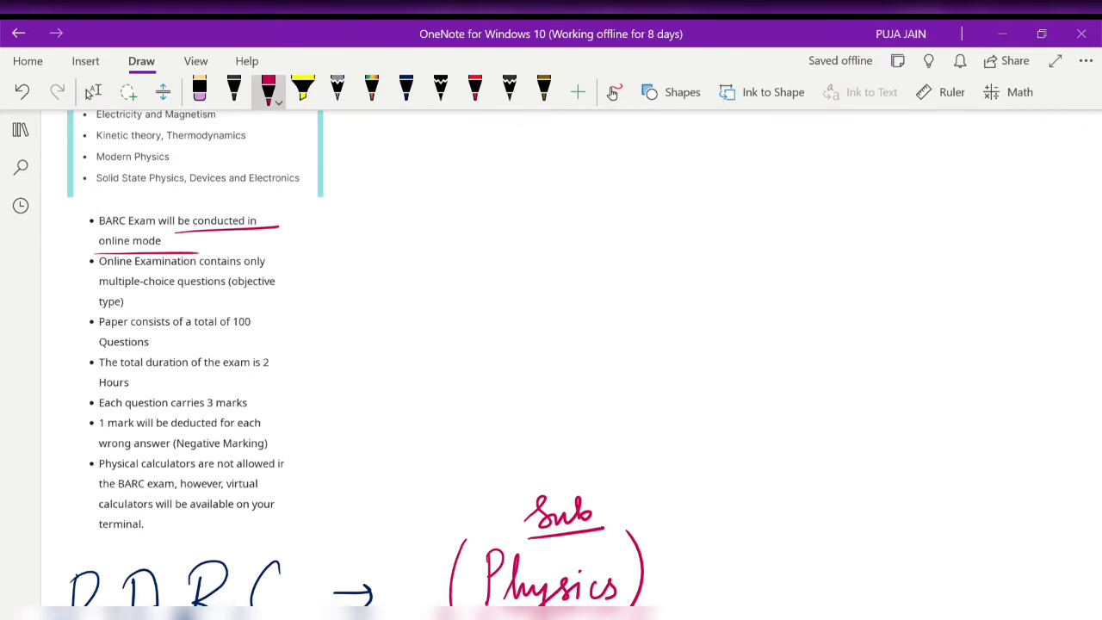
drag(408, 182, 412, 212)
mouse_move(428, 179)
mouse_down()
mouse_move(427, 207)
mouse_move(485, 172)
mouse_up()
drag(475, 174, 471, 200)
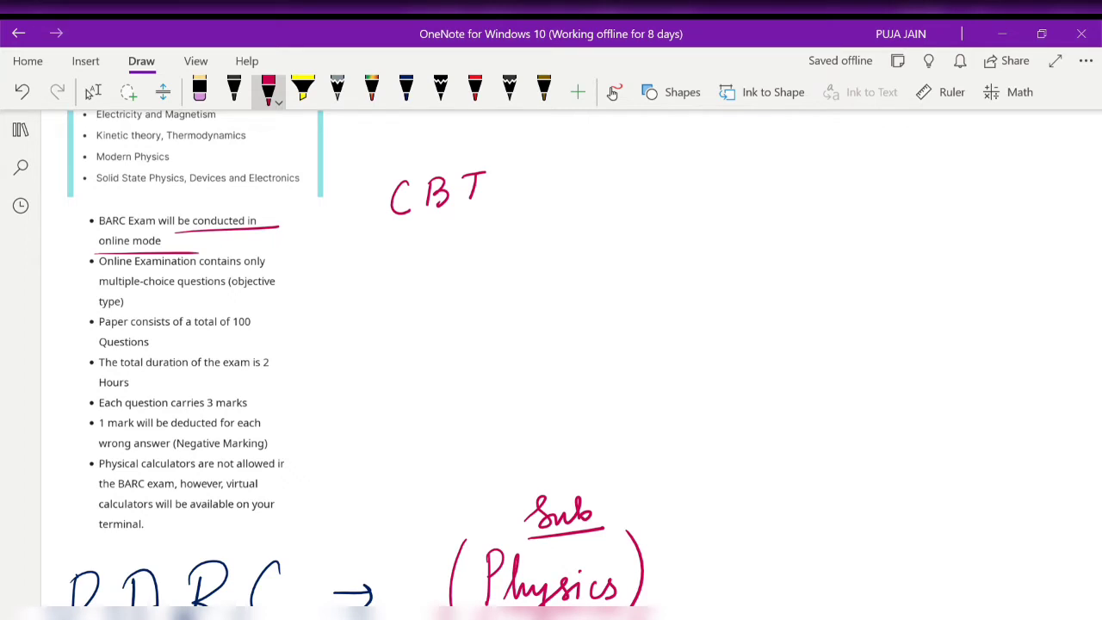
- Underline the multiple-choice, 100 questions, 2 Hours and 3-marks bullets, and write 300 below CBT
drag(100, 272, 245, 267)
drag(126, 300, 246, 294)
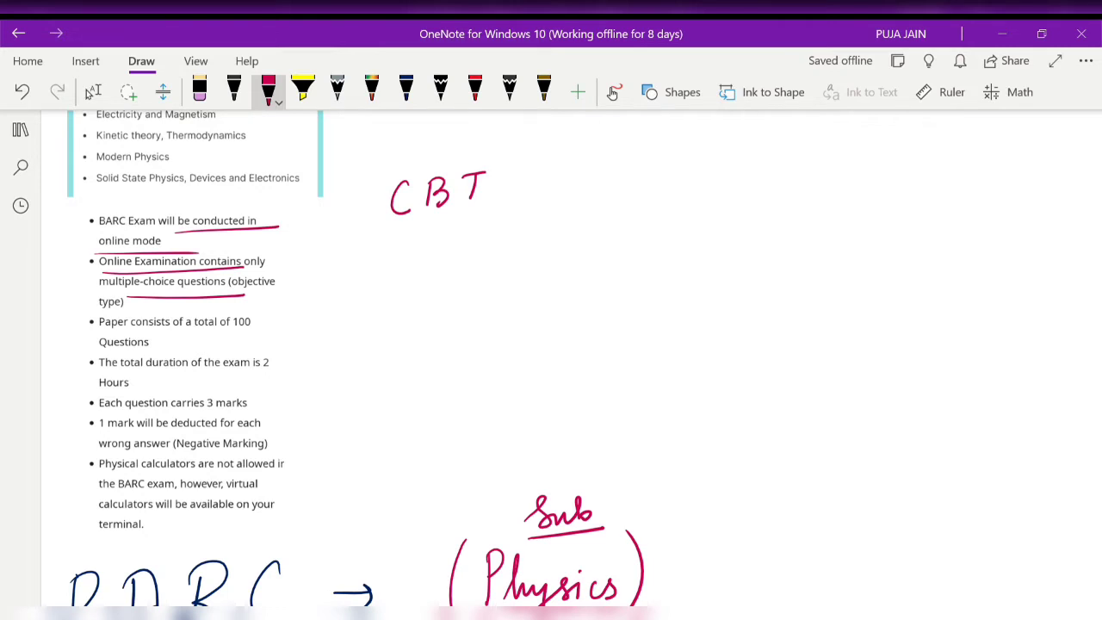
drag(194, 338, 279, 334)
drag(154, 383, 304, 382)
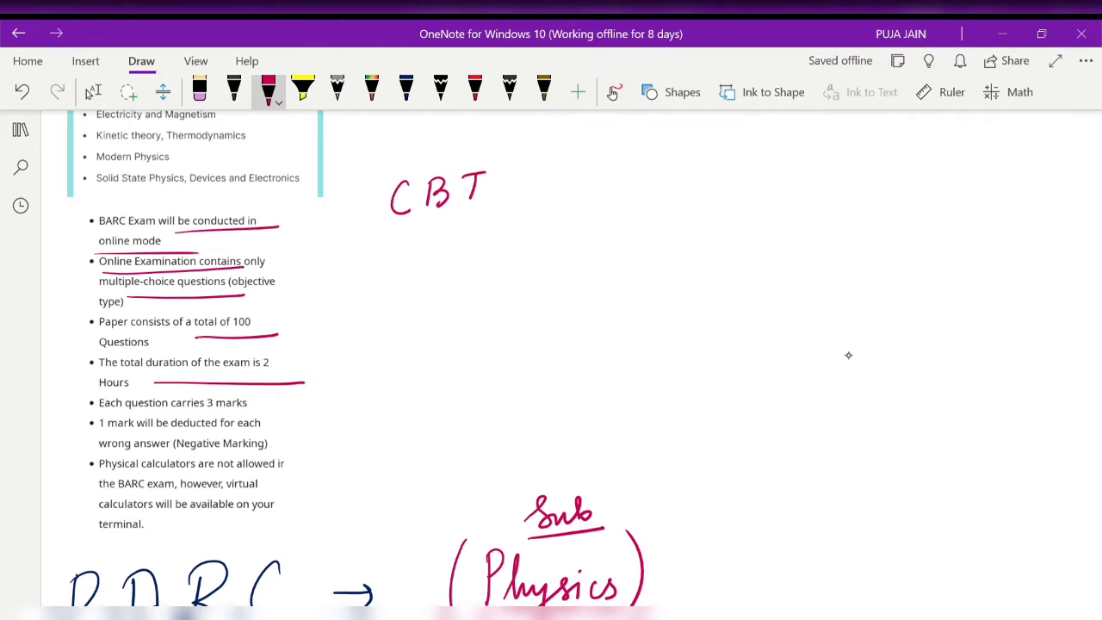
drag(105, 415, 262, 411)
mouse_move(352, 275)
mouse_down()
mouse_move(353, 307)
mouse_move(410, 276)
mouse_up()
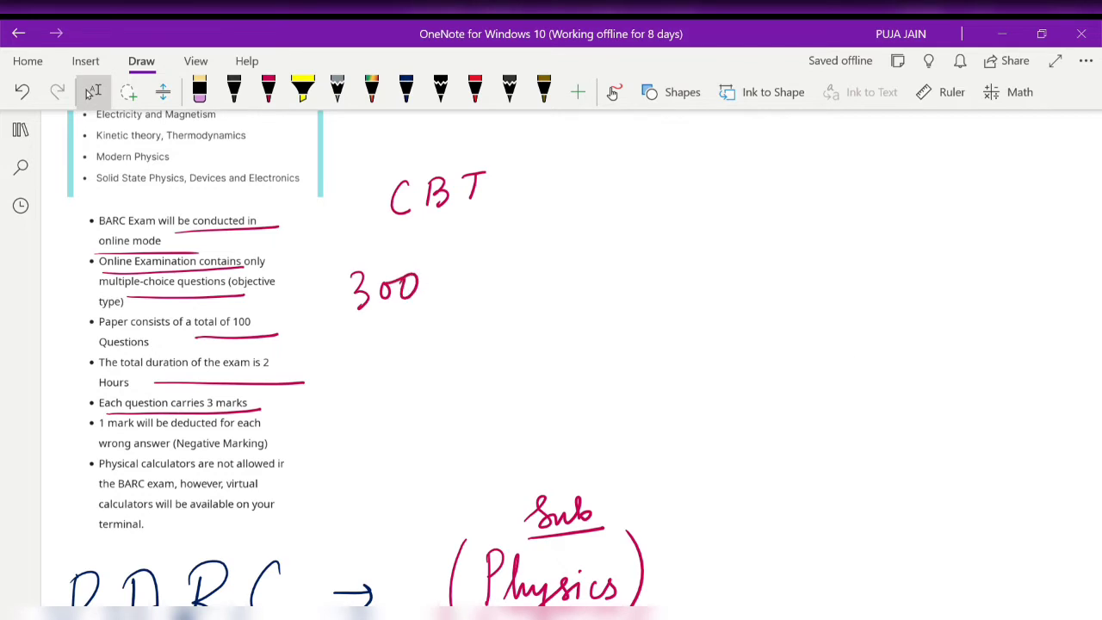
- Underline the negative-marking and calculator bullets, then sketch a rectangle on the right
click(269, 86)
drag(100, 430, 218, 429)
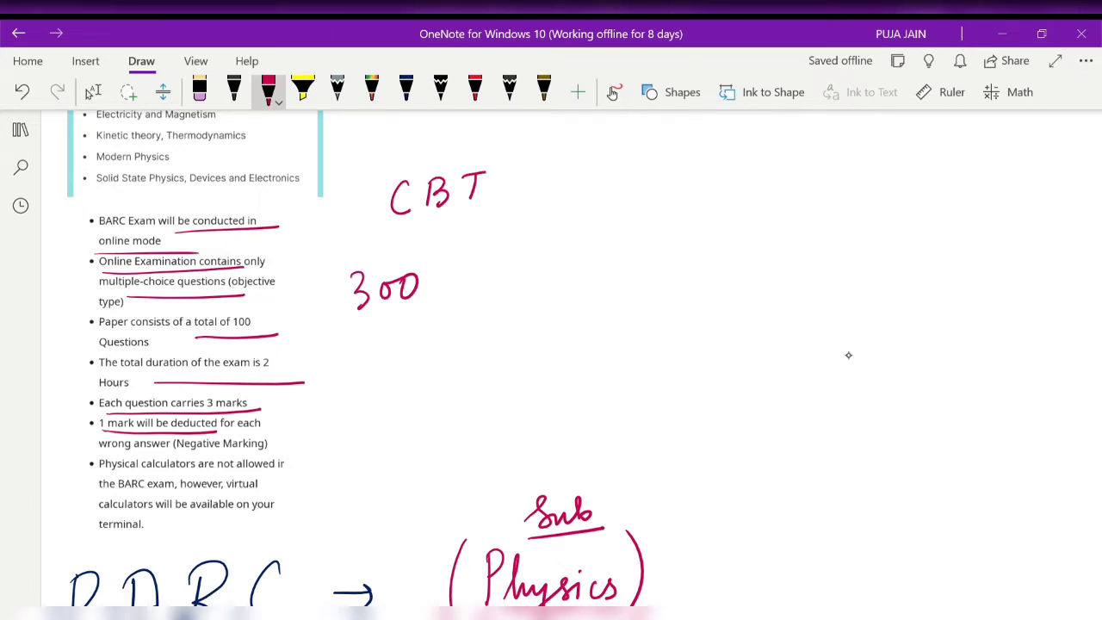
drag(112, 474, 238, 478)
drag(289, 462, 290, 476)
drag(99, 515, 315, 514)
drag(91, 541, 193, 538)
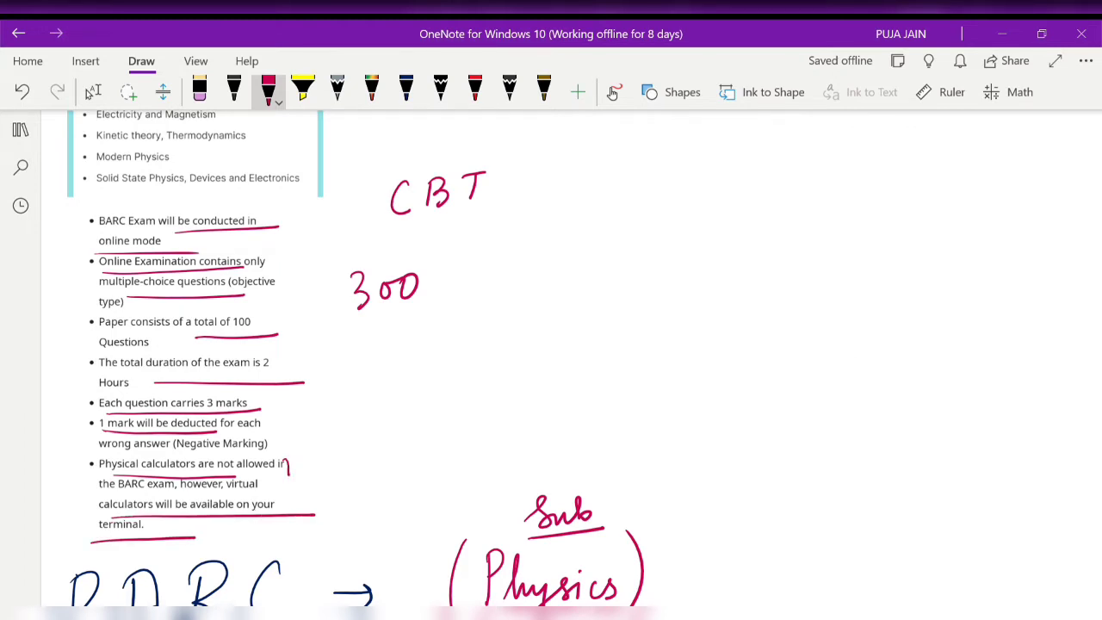
mouse_move(748, 217)
mouse_down()
mouse_move(739, 370)
mouse_move(977, 213)
mouse_move(870, 373)
mouse_move(739, 369)
mouse_up()
mouse_move(932, 230)
mouse_down()
mouse_move(954, 229)
mouse_move(931, 231)
mouse_up()
- Draw a small box inside the rectangle and scroll up to the syllabus
click(945, 244)
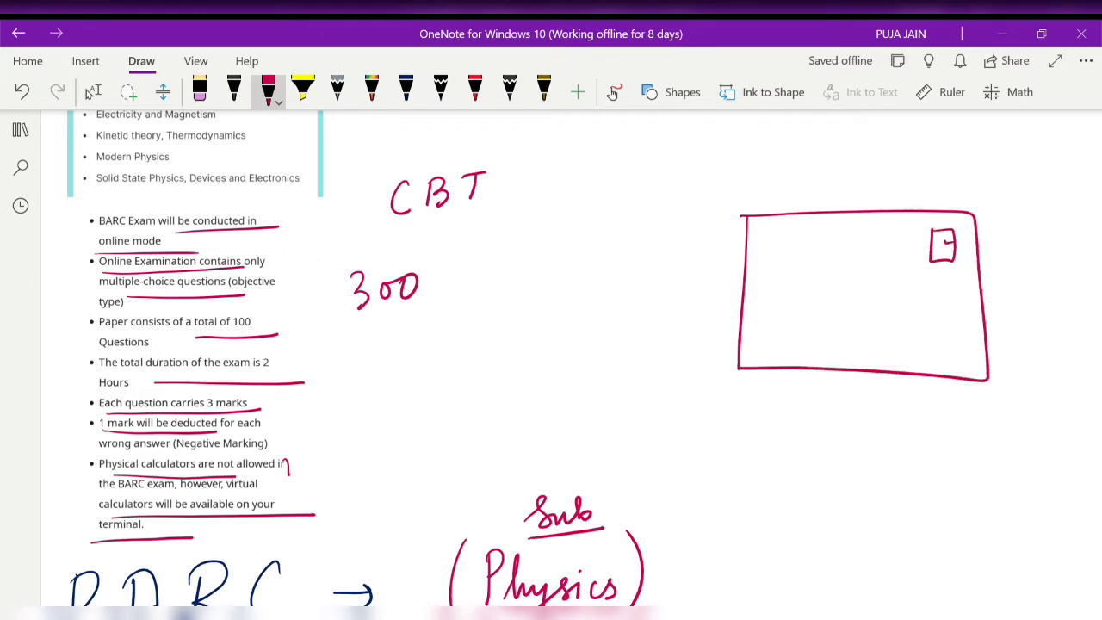
click(89, 92)
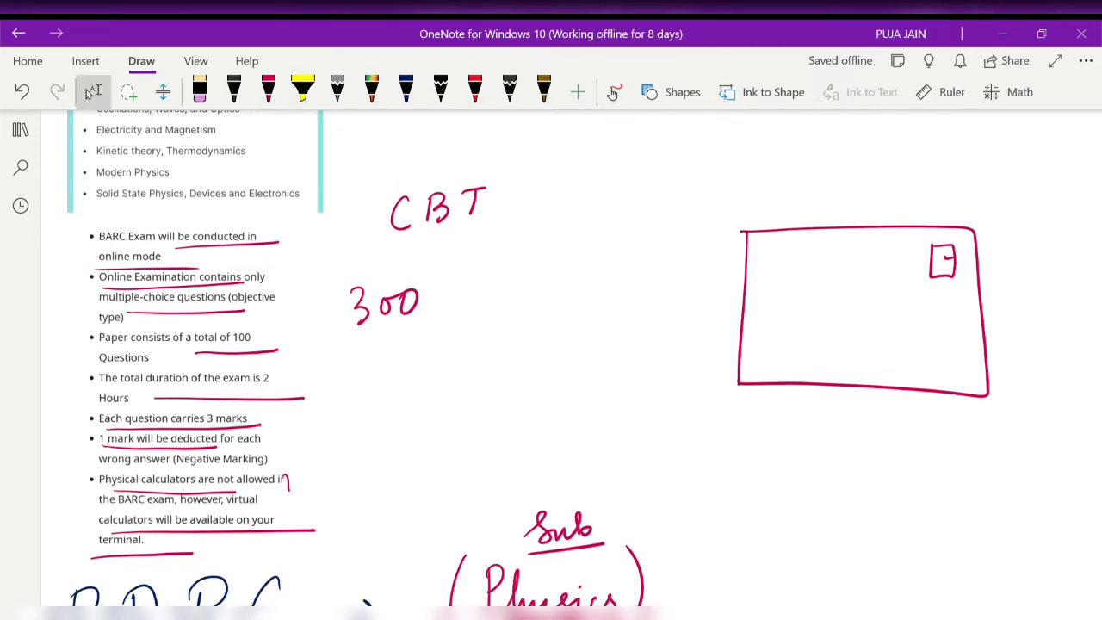
scroll(528, 365, up, 4)
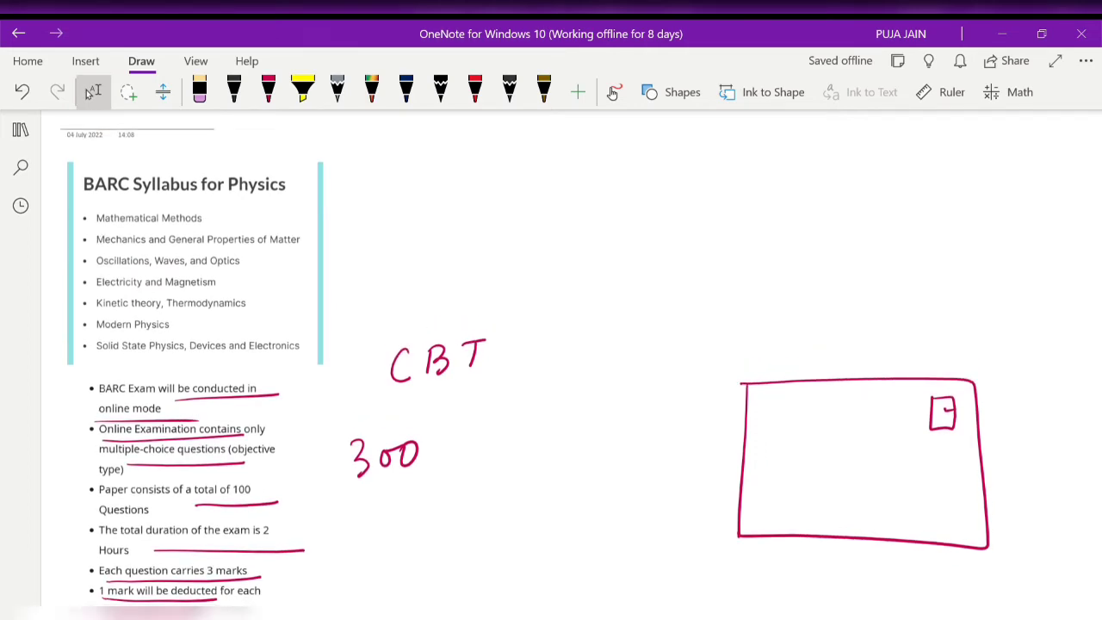
- Draw a red brace beside the syllabus and tick Mathematical Methods and Oscillations, Waves, and Optics
click(269, 86)
mouse_move(327, 169)
mouse_down()
mouse_move(379, 263)
mouse_move(338, 376)
mouse_up()
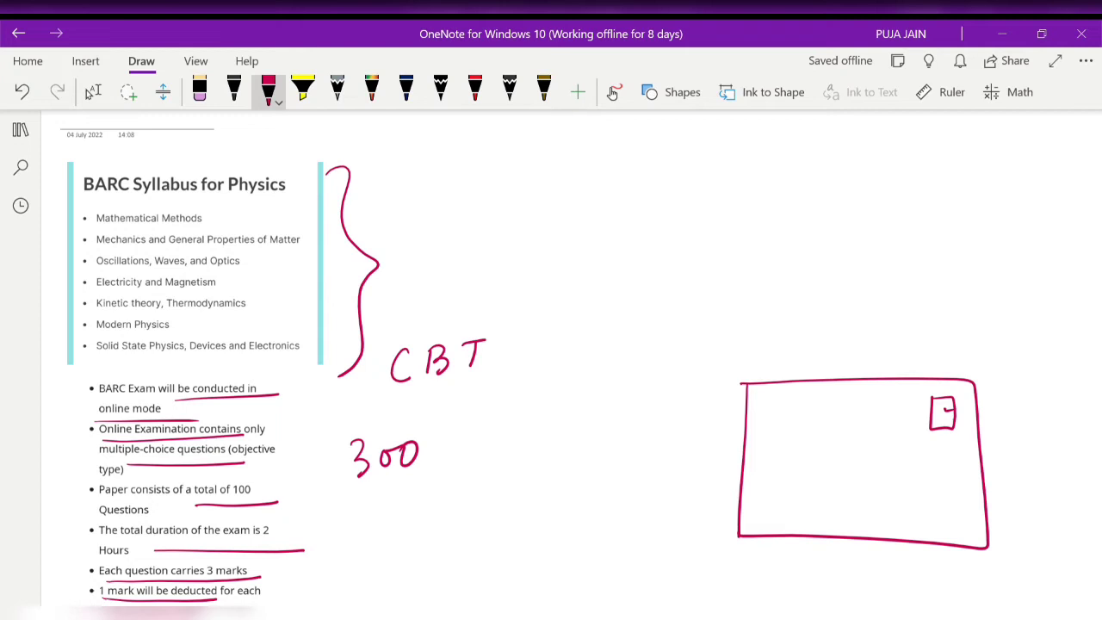
drag(234, 212, 274, 202)
drag(352, 238, 317, 250)
drag(266, 262, 300, 257)
- Underline Electricity and Magnetism, Kinetic theory, Modern Physics, and Solid State Physics
drag(89, 298, 235, 292)
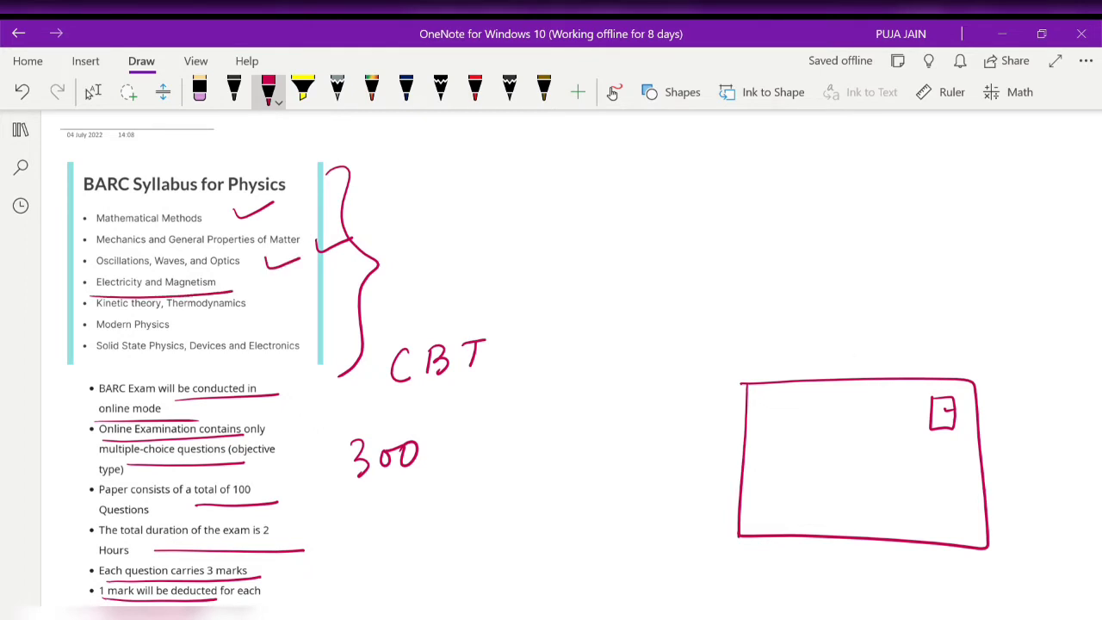
drag(96, 313, 253, 316)
drag(96, 334, 175, 333)
drag(100, 362, 292, 359)
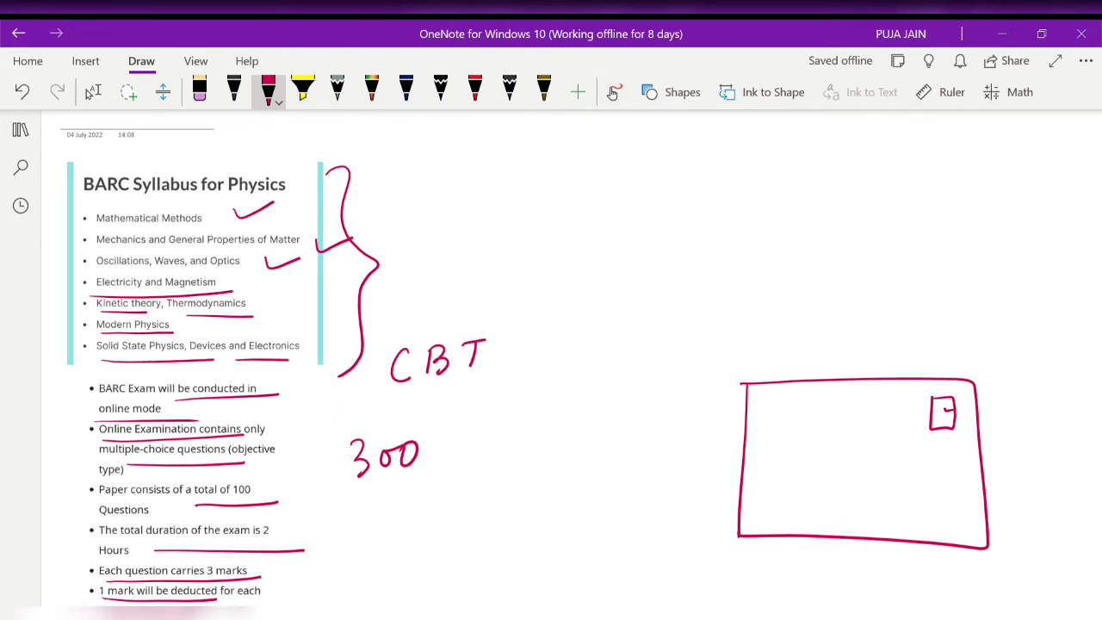
click(90, 92)
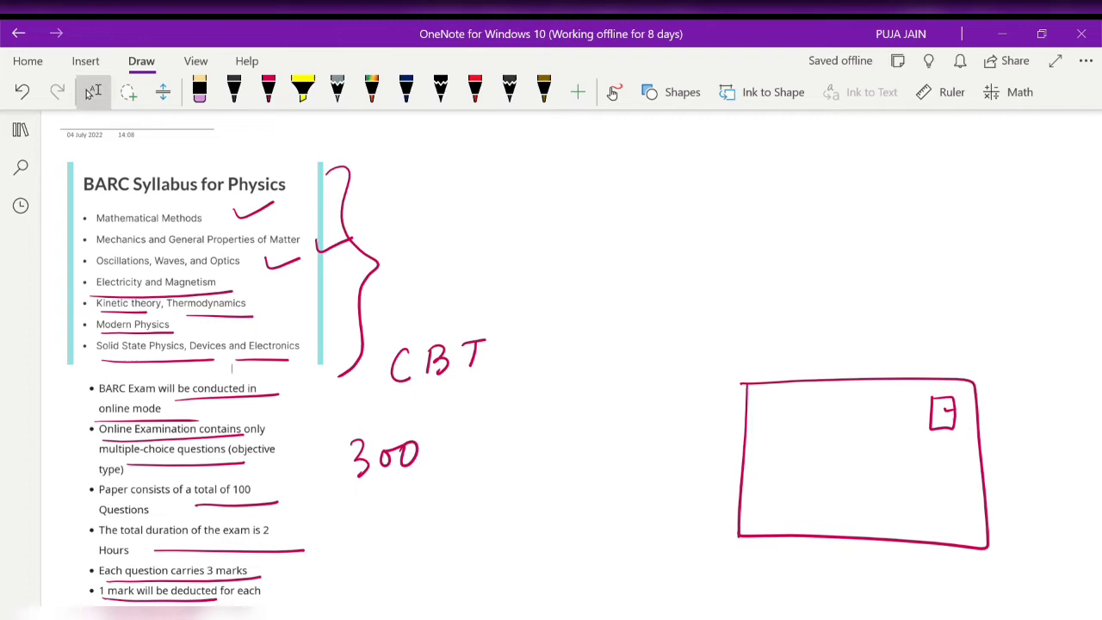
- Handwrite the heading 'Prepare' in red and underline it
scroll(551, 362, down, 6)
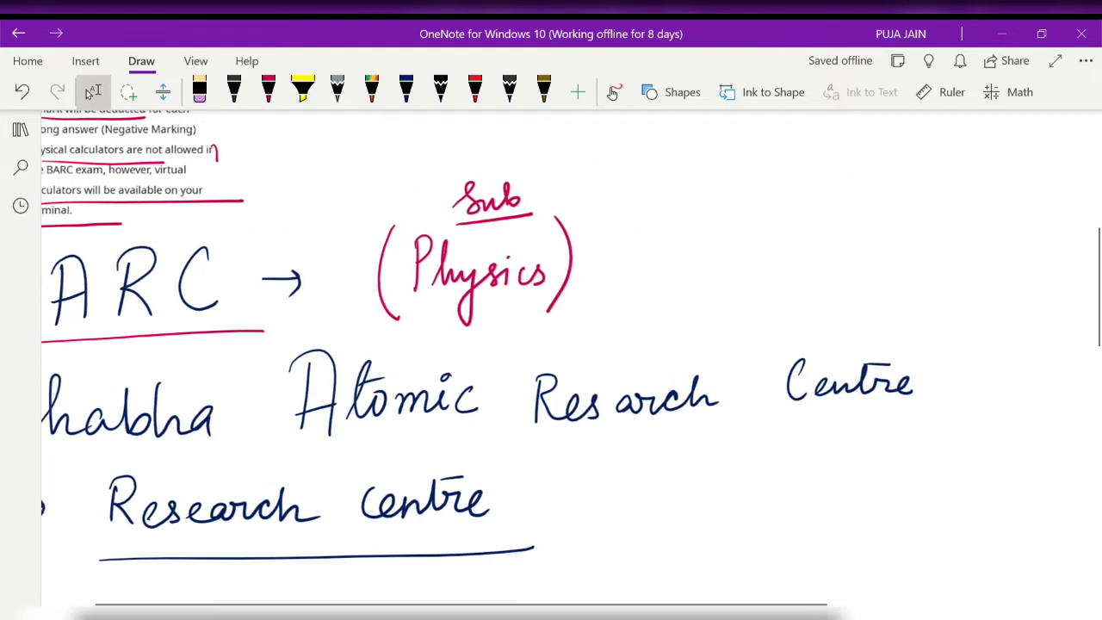
click(199, 89)
scroll(551, 362, up, 4)
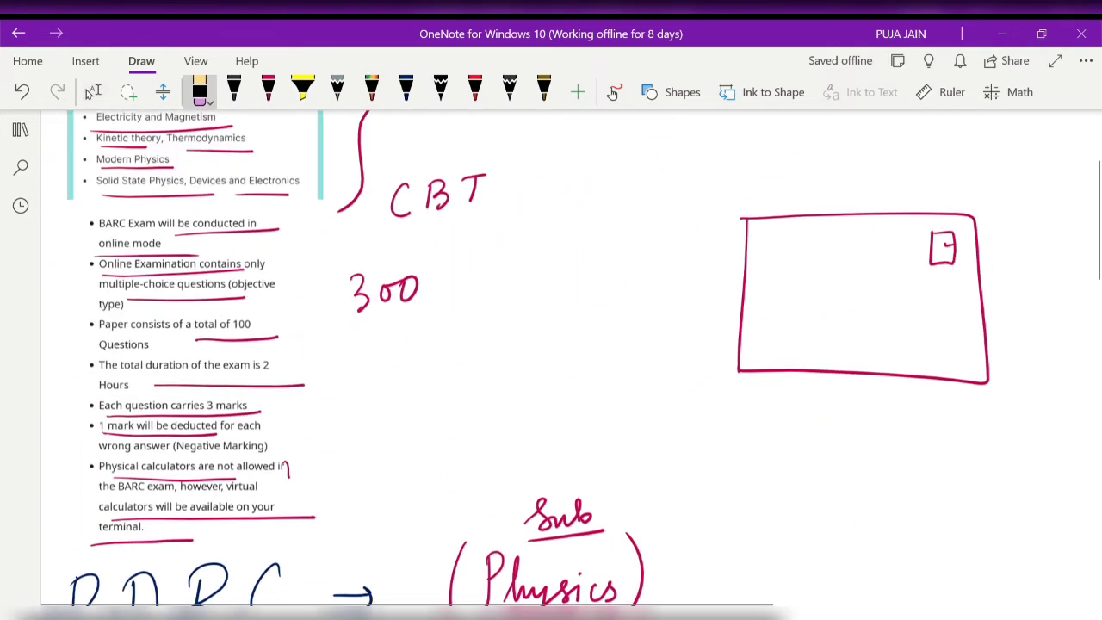
scroll(552, 362, up, 2)
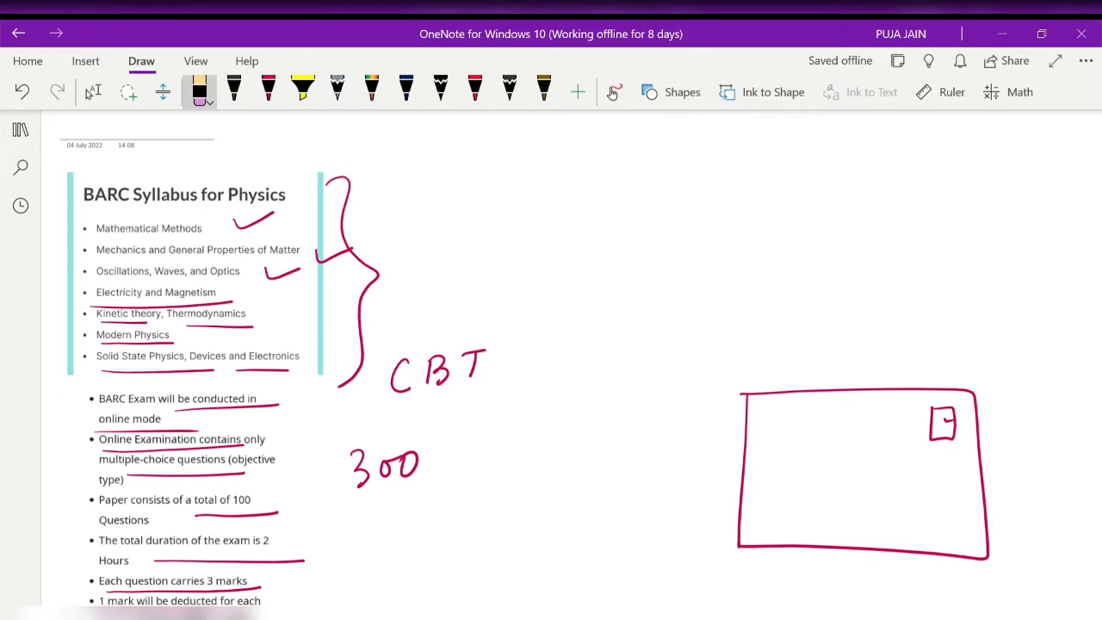
click(268, 89)
drag(428, 122, 430, 172)
drag(425, 125, 429, 149)
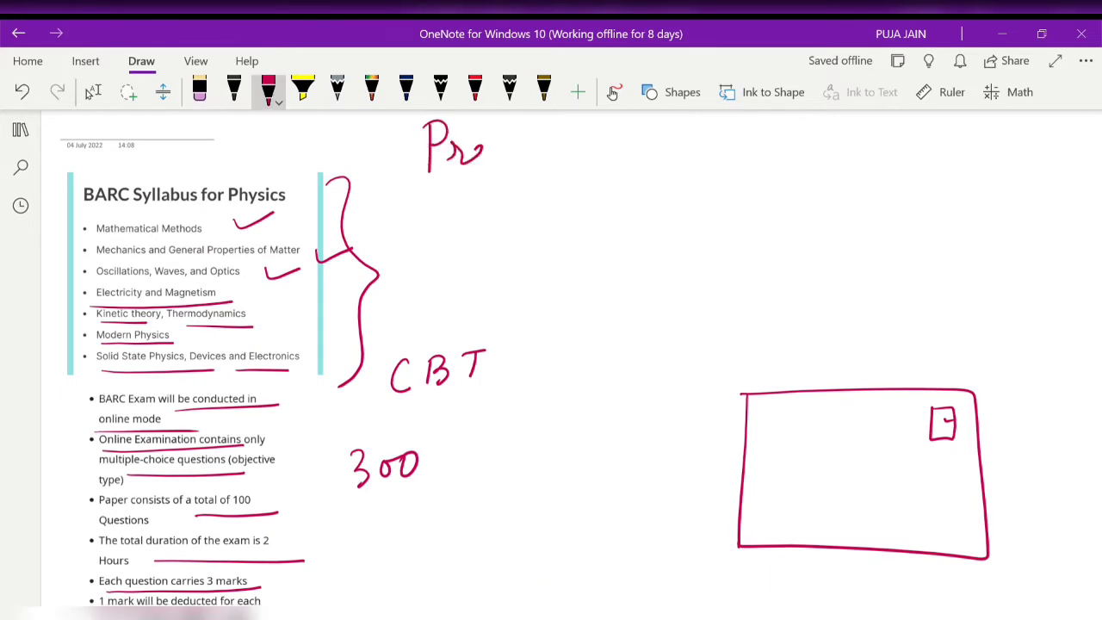
drag(474, 158, 492, 152)
mouse_move(504, 140)
mouse_down()
mouse_move(495, 187)
mouse_move(547, 148)
mouse_move(570, 160)
mouse_up()
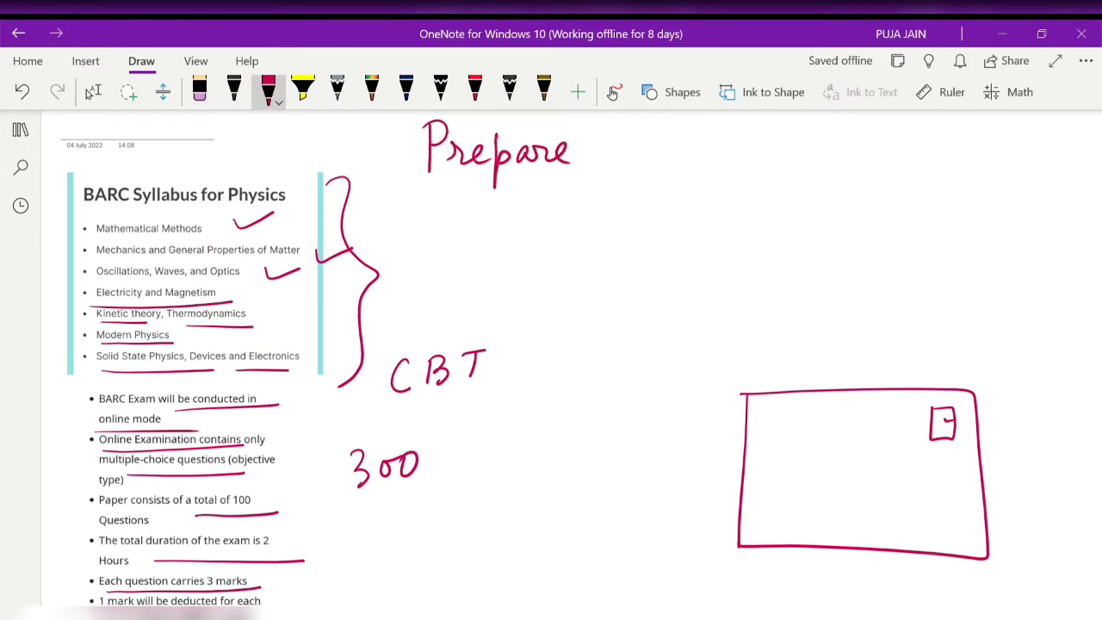
drag(444, 183, 593, 175)
- Write a circled 1 with 'GATE' under Prepare, then show the notebook's sections and pages
drag(421, 198, 436, 207)
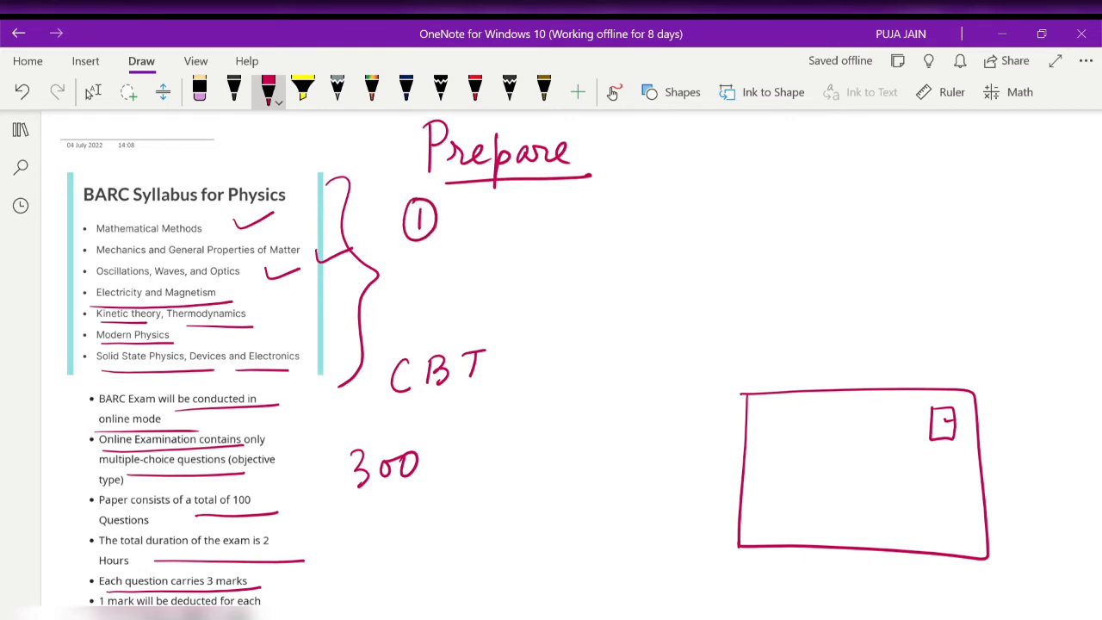
mouse_move(463, 208)
mouse_down()
mouse_move(455, 244)
mouse_move(470, 246)
mouse_up()
drag(496, 210, 487, 238)
drag(498, 210, 508, 236)
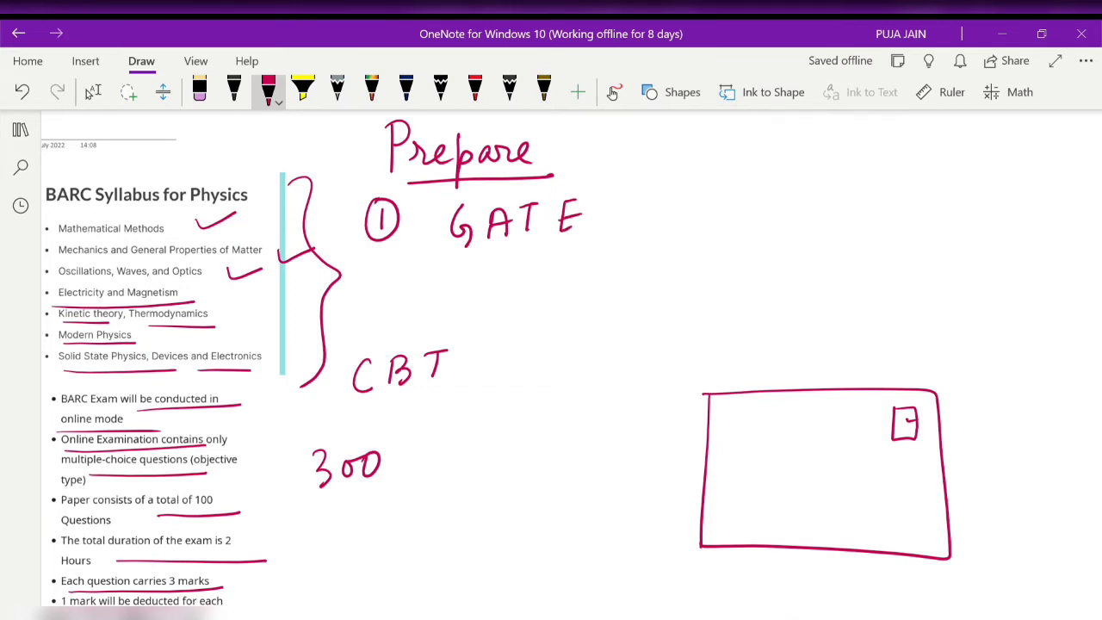
click(21, 129)
- On the third Untitled page, handwrite point ① 'GATE previous year papers' in red ink
click(259, 226)
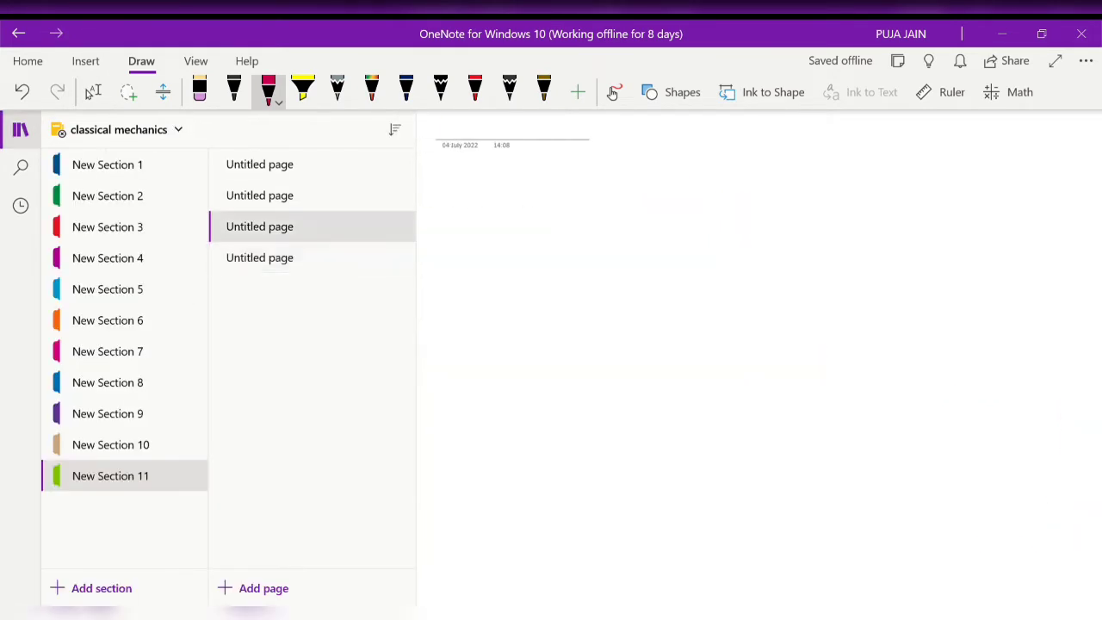
click(20, 130)
mouse_move(104, 169)
mouse_down()
mouse_move(181, 215)
mouse_move(217, 195)
mouse_up()
mouse_move(229, 183)
mouse_down()
mouse_move(245, 179)
mouse_move(269, 209)
mouse_up()
mouse_move(332, 176)
mouse_down()
mouse_move(333, 229)
mouse_move(370, 191)
mouse_move(430, 197)
mouse_up()
drag(436, 184, 444, 200)
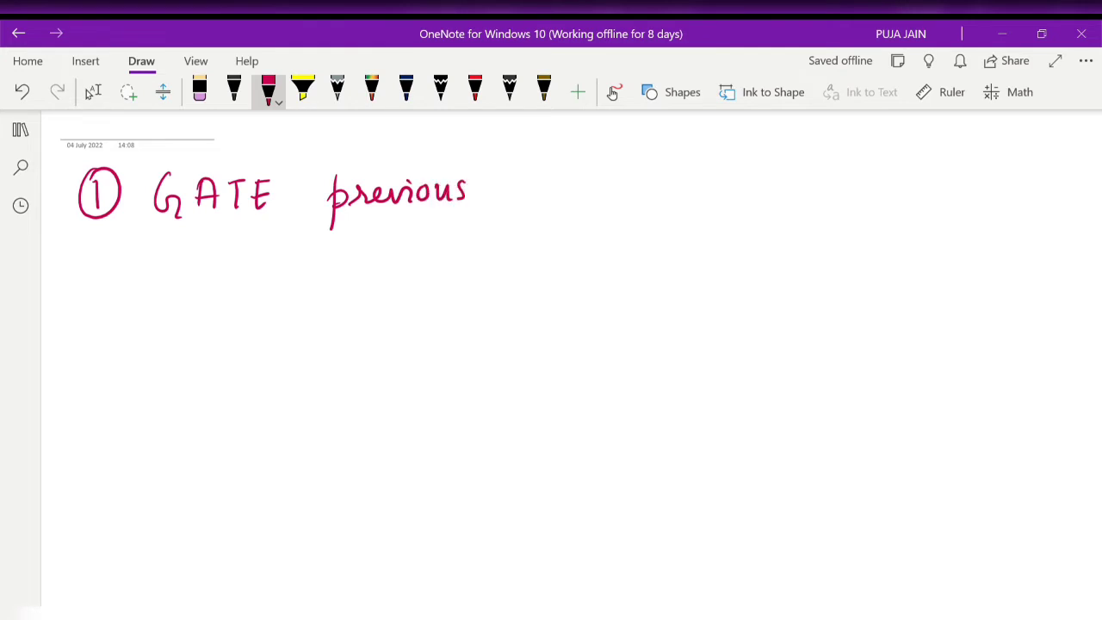
drag(531, 183, 522, 226)
mouse_move(536, 191)
mouse_down()
mouse_move(551, 184)
mouse_move(562, 198)
mouse_move(594, 184)
mouse_up()
drag(664, 160, 661, 227)
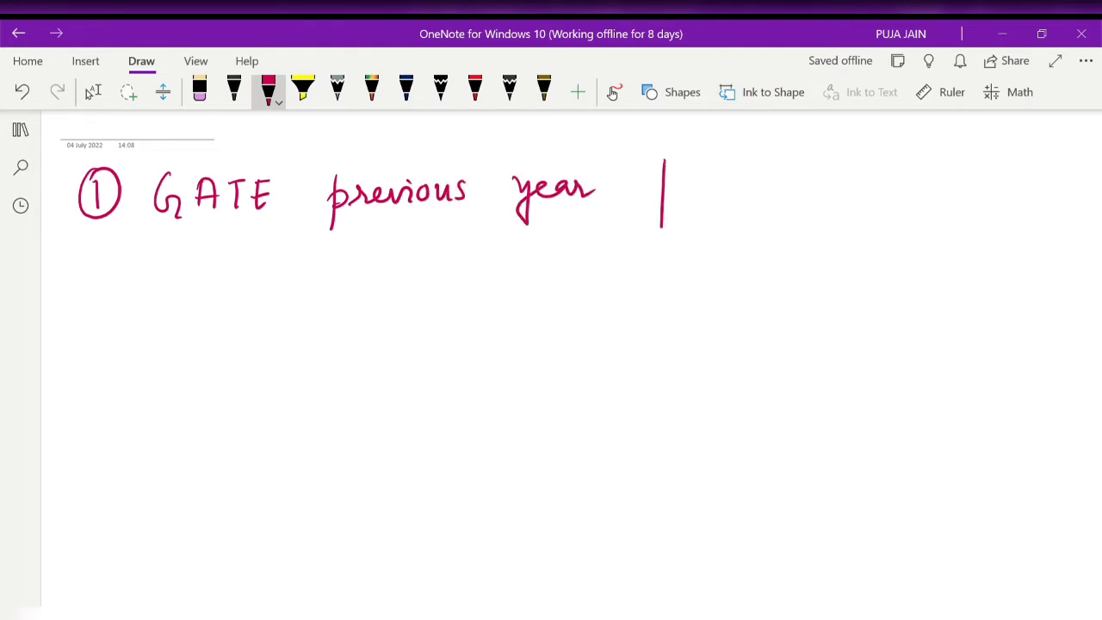
drag(665, 182, 699, 188)
mouse_move(705, 167)
mouse_down()
mouse_move(703, 215)
mouse_move(719, 184)
mouse_up()
drag(722, 181, 754, 172)
drag(767, 173, 760, 190)
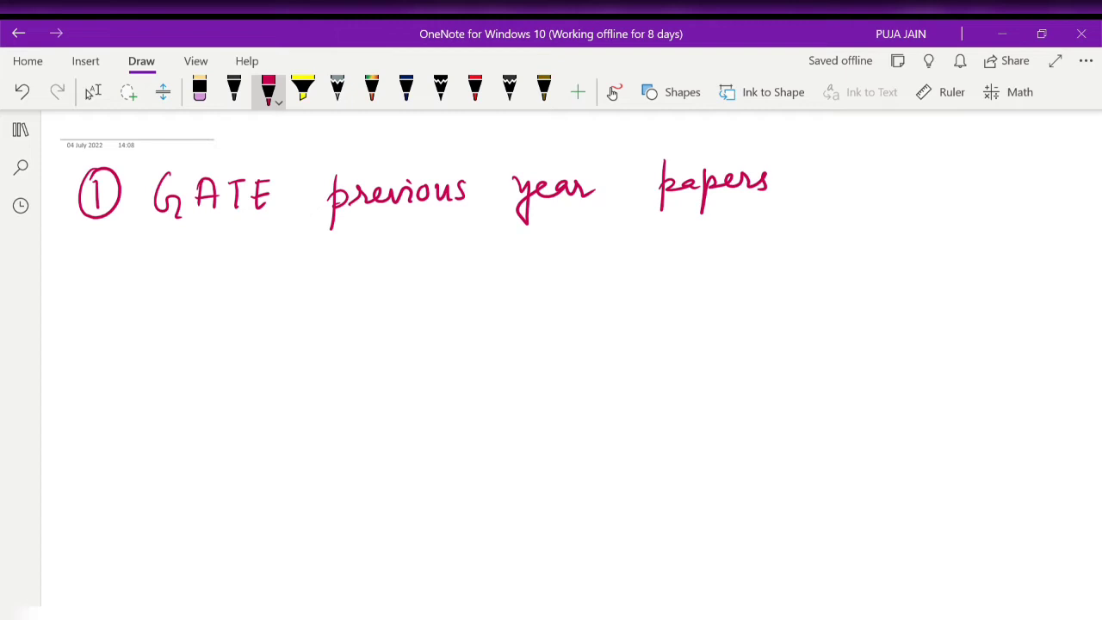
- Handwrite point ② 'SET papers → WBSET, MHSET'
drag(86, 258, 103, 279)
mouse_move(93, 243)
mouse_down()
mouse_move(71, 298)
mouse_move(93, 241)
mouse_up()
mouse_move(176, 248)
mouse_down()
mouse_move(160, 276)
mouse_move(204, 279)
mouse_move(203, 262)
mouse_up()
mouse_move(210, 248)
mouse_down()
mouse_move(234, 247)
mouse_move(224, 279)
mouse_up()
mouse_move(283, 245)
mouse_down()
mouse_move(284, 296)
mouse_move(288, 277)
mouse_move(305, 274)
mouse_up()
drag(324, 251, 326, 296)
drag(328, 258, 338, 274)
mouse_move(355, 263)
mouse_down()
mouse_move(353, 275)
mouse_move(375, 257)
mouse_up()
drag(378, 259, 472, 263)
drag(462, 257, 461, 274)
mouse_move(538, 245)
mouse_down()
mouse_move(565, 244)
mouse_move(582, 271)
mouse_up()
mouse_move(576, 244)
mouse_down()
mouse_move(596, 250)
mouse_move(581, 271)
mouse_up()
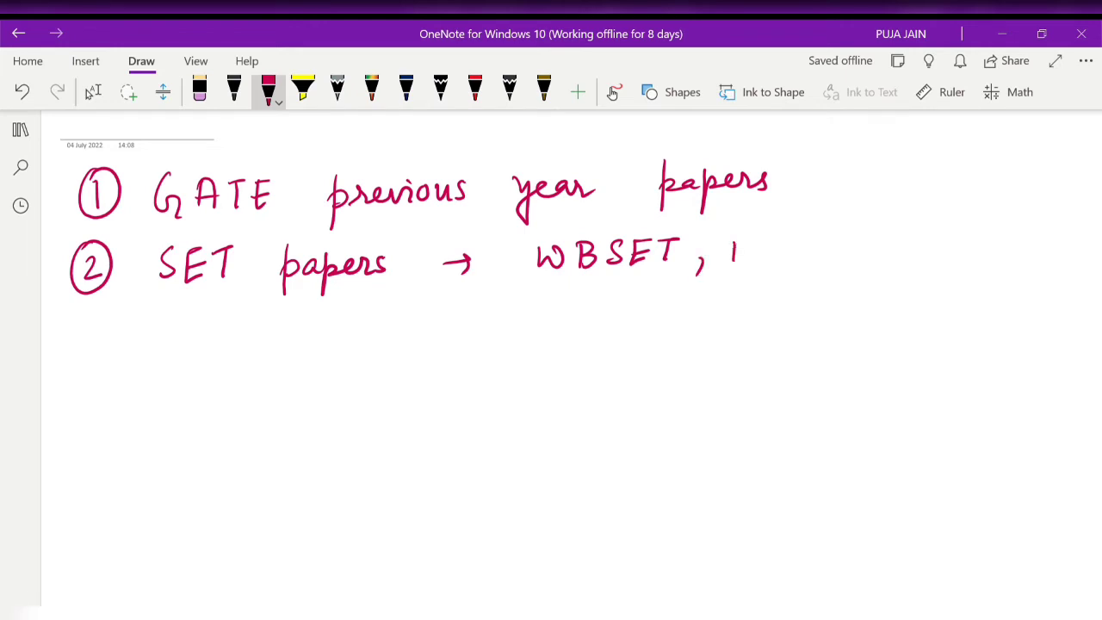
drag(737, 244, 767, 268)
drag(768, 256, 785, 254)
drag(785, 241, 784, 265)
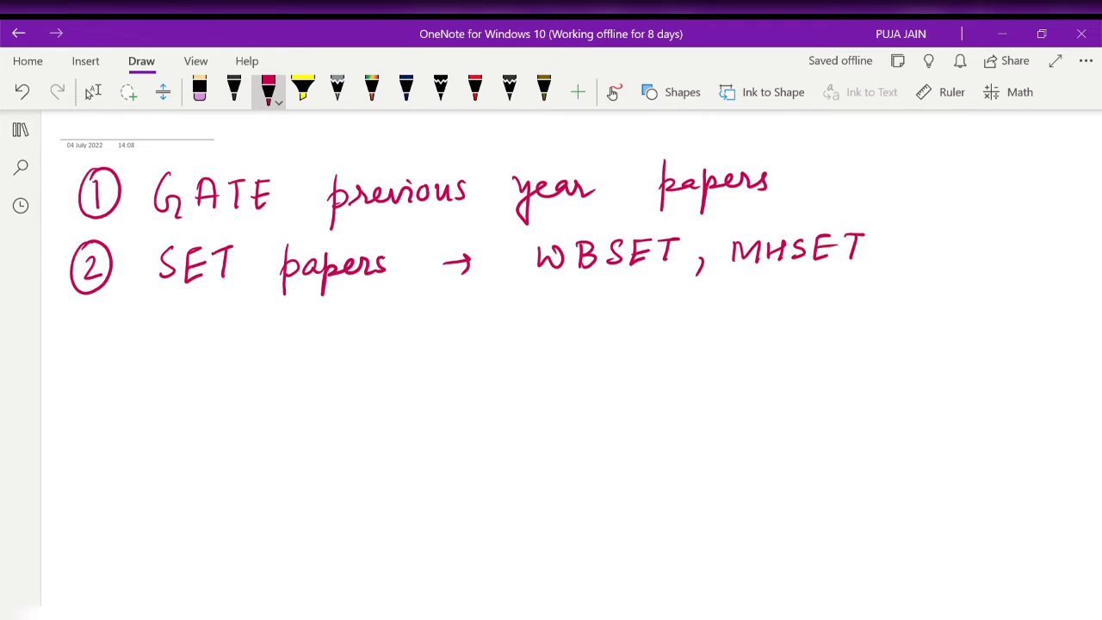
- Add paper counts (~5-7) for GATE and (~3) for SET, and underline the GATE line
drag(844, 144, 852, 197)
mouse_move(920, 155)
mouse_down()
mouse_move(909, 176)
mouse_move(977, 188)
mouse_up()
drag(915, 217, 906, 263)
drag(920, 248, 972, 255)
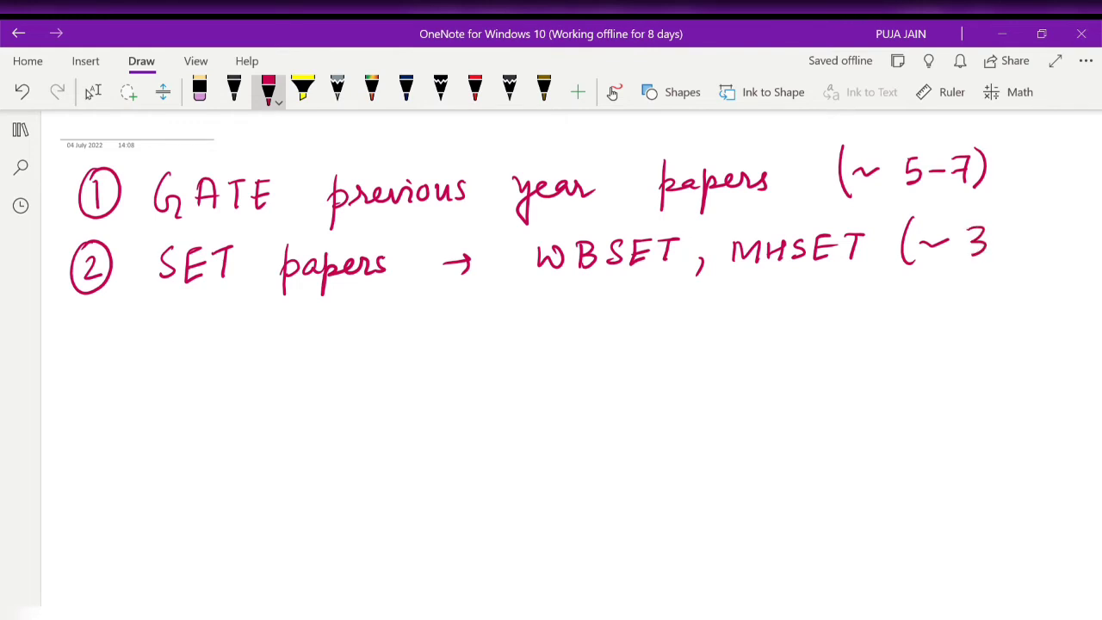
drag(992, 217, 986, 269)
drag(140, 233, 748, 224)
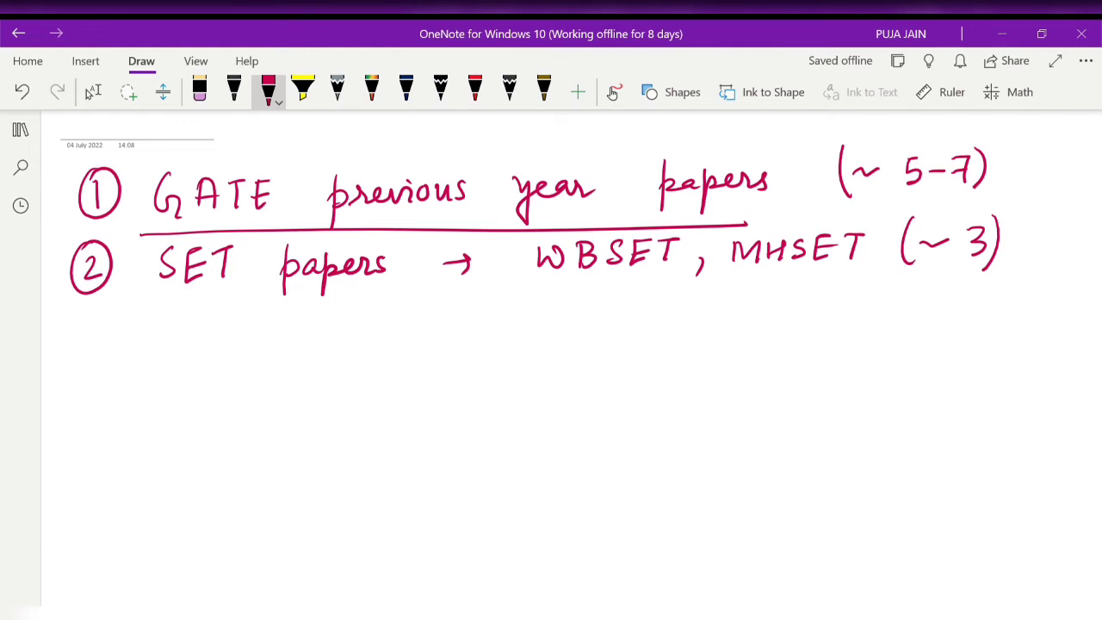
- Handwrite a new point '# Speed and accuracy'
mouse_move(75, 372)
mouse_down()
mouse_move(69, 424)
mouse_move(85, 421)
mouse_up()
mouse_move(54, 401)
mouse_down()
mouse_move(103, 381)
mouse_move(104, 392)
mouse_up()
drag(182, 362, 170, 408)
mouse_move(198, 379)
mouse_down()
mouse_move(198, 428)
mouse_move(226, 398)
mouse_move(248, 398)
mouse_up()
mouse_move(291, 362)
mouse_down()
mouse_move(289, 398)
mouse_move(269, 388)
mouse_up()
mouse_move(350, 375)
mouse_down()
mouse_move(365, 397)
mouse_move(395, 398)
mouse_up()
mouse_move(405, 378)
mouse_down()
mouse_move(389, 392)
mouse_move(408, 396)
mouse_up()
drag(470, 371, 474, 388)
mouse_move(476, 380)
mouse_down()
mouse_move(496, 370)
mouse_move(521, 381)
mouse_move(627, 372)
mouse_move(616, 398)
mouse_up()
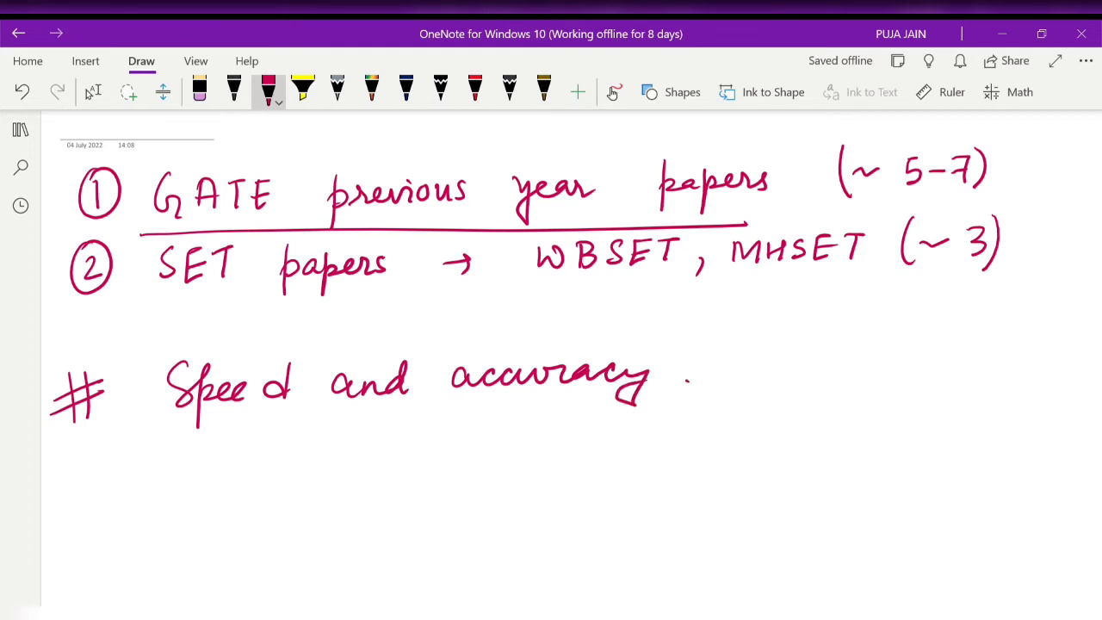
- Handwrite the target '# 120 ~ 150/300' and start boxing it
drag(75, 475, 69, 540)
mouse_move(86, 483)
mouse_down()
mouse_move(82, 535)
mouse_move(84, 501)
mouse_up()
drag(58, 531, 96, 508)
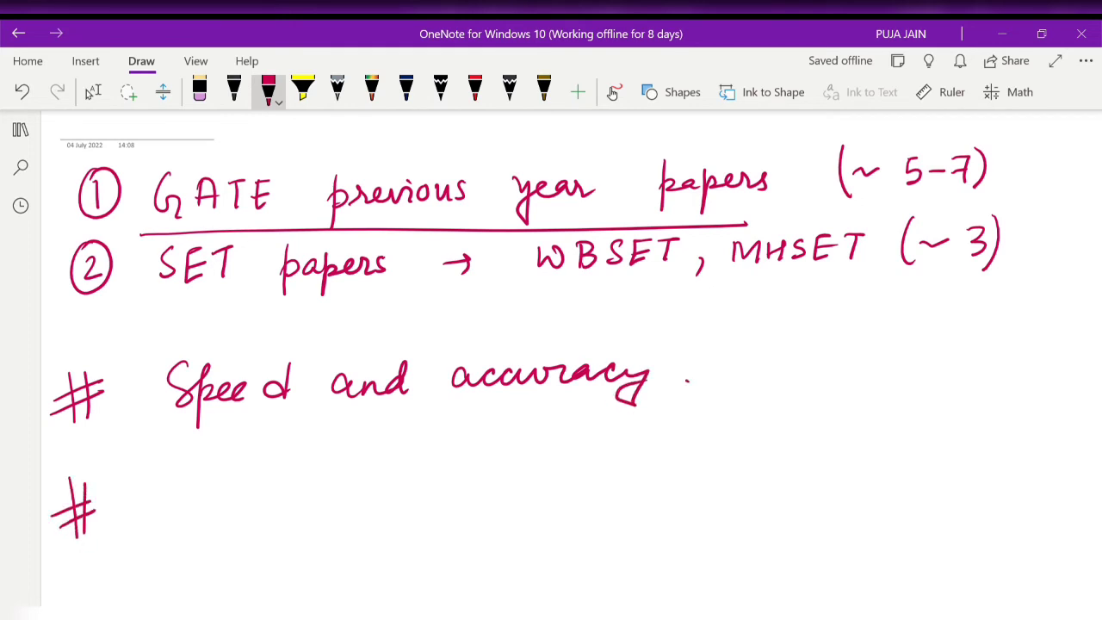
drag(184, 475, 181, 528)
drag(200, 479, 217, 515)
mouse_move(236, 478)
mouse_down()
mouse_move(232, 513)
mouse_move(236, 479)
mouse_up()
drag(274, 508, 305, 491)
mouse_move(350, 479)
mouse_down()
mouse_move(348, 509)
mouse_move(365, 507)
mouse_up()
drag(369, 475, 429, 474)
drag(650, 437, 622, 517)
mouse_move(658, 460)
mouse_down()
mouse_move(660, 489)
mouse_move(694, 461)
mouse_up()
drag(720, 460, 717, 462)
mouse_move(153, 455)
mouse_down()
mouse_move(354, 438)
mouse_move(193, 564)
mouse_move(121, 455)
mouse_move(169, 450)
mouse_up()
- Box the key items, then return to the red ink
scroll(551, 362, down, 3)
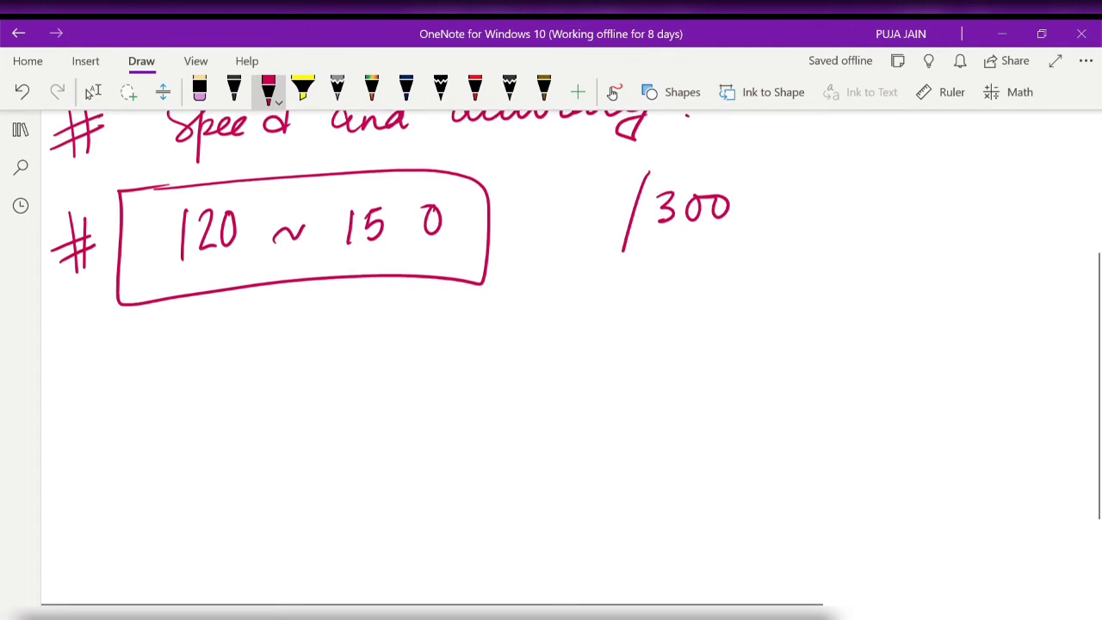
click(91, 92)
scroll(551, 345, up, 1)
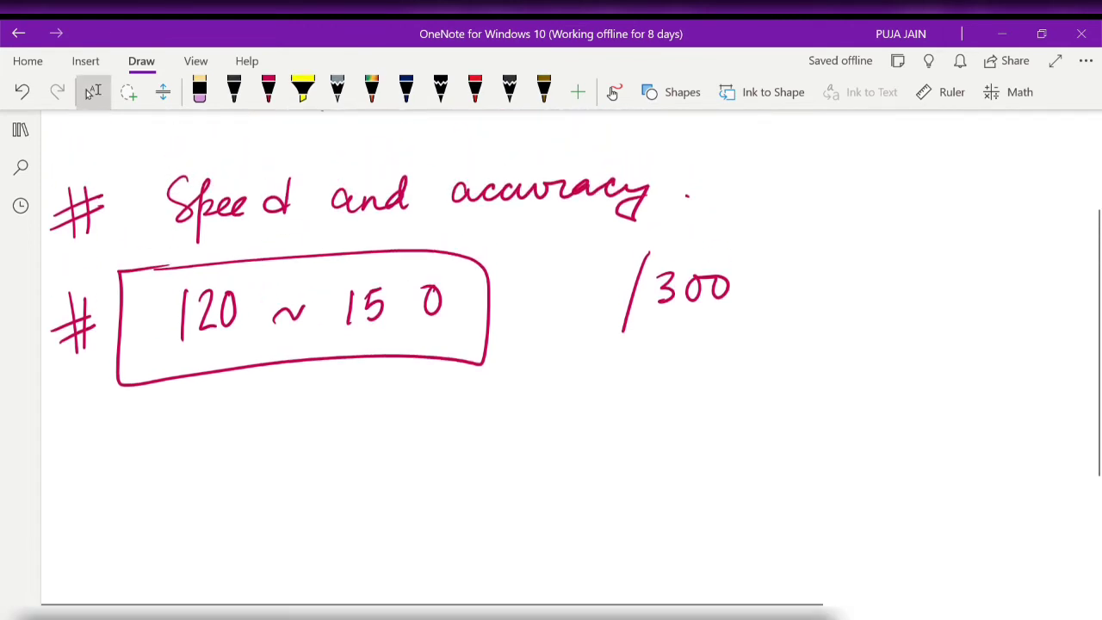
click(269, 86)
mouse_move(153, 242)
mouse_down()
mouse_move(678, 168)
mouse_move(131, 169)
mouse_move(138, 247)
mouse_up()
scroll(552, 362, down, 2)
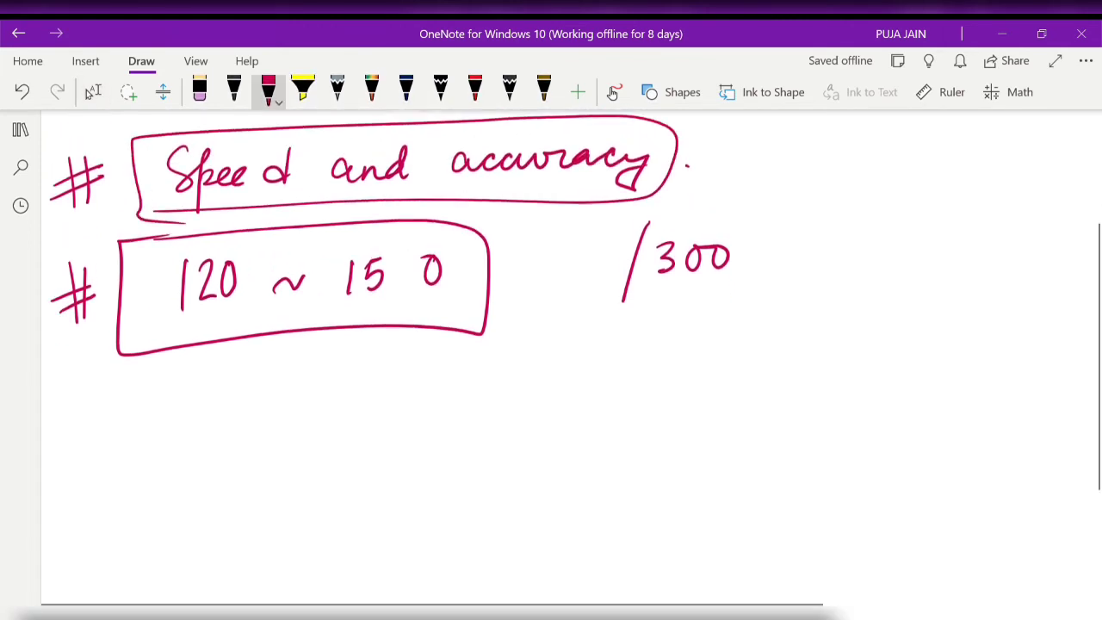
click(92, 92)
click(269, 87)
- Handwrite the point '# Basic Physics (B. Sc)' below the boxed items
drag(60, 287, 63, 342)
mouse_move(78, 287)
mouse_down()
mouse_move(80, 340)
mouse_move(95, 294)
mouse_up()
drag(156, 278, 156, 325)
drag(155, 274, 157, 324)
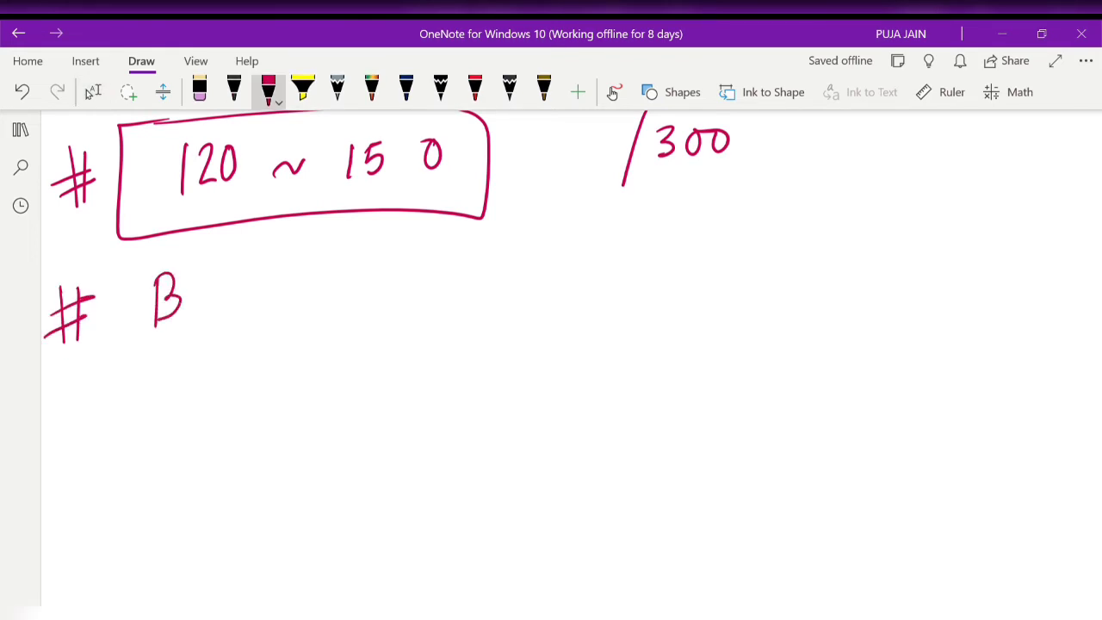
drag(207, 291, 215, 315)
mouse_move(234, 294)
mouse_down()
mouse_move(225, 315)
mouse_move(252, 315)
mouse_up()
drag(271, 289, 274, 312)
mouse_move(333, 278)
mouse_down()
mouse_move(335, 314)
mouse_move(338, 294)
mouse_up()
mouse_move(367, 275)
mouse_down()
mouse_move(361, 312)
mouse_move(379, 314)
mouse_up()
mouse_move(375, 298)
mouse_down()
mouse_move(403, 302)
mouse_move(395, 343)
mouse_up()
mouse_move(425, 290)
mouse_down()
mouse_move(406, 315)
mouse_move(451, 308)
mouse_up()
click(434, 283)
drag(476, 288, 465, 310)
drag(583, 267, 575, 322)
drag(603, 277, 601, 312)
drag(601, 278, 603, 308)
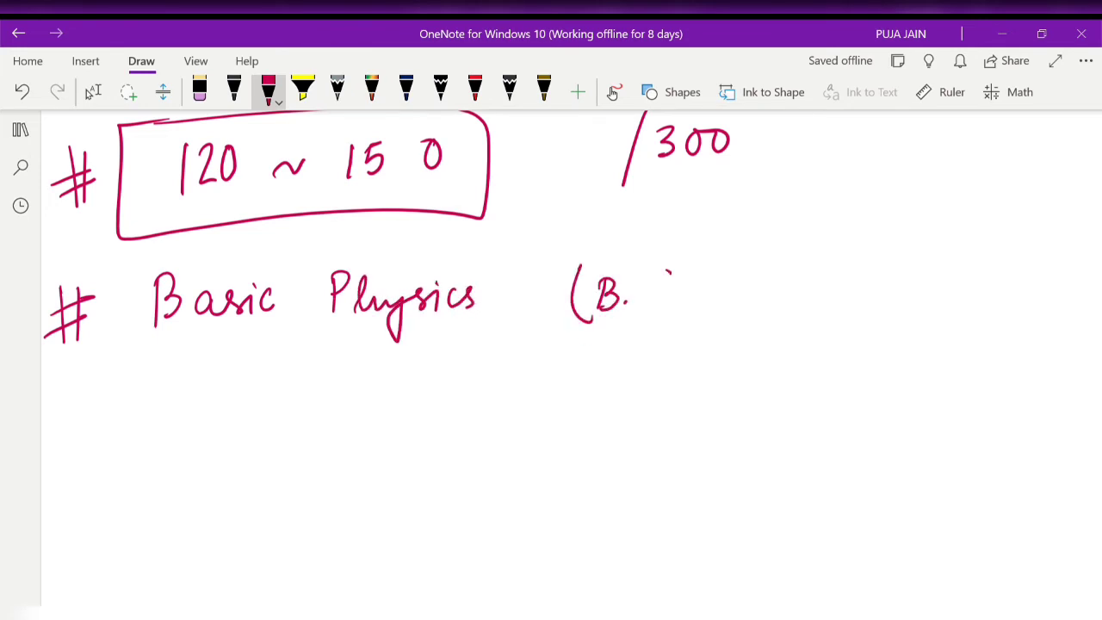
drag(668, 273, 656, 309)
drag(697, 288, 694, 307)
- Write 'Newtonian Mech → 11, 12' under Basic Physics
drag(709, 256, 699, 317)
mouse_move(147, 374)
mouse_down()
mouse_move(143, 420)
mouse_move(177, 379)
mouse_move(232, 405)
mouse_move(253, 398)
mouse_up()
click(196, 402)
mouse_move(252, 384)
mouse_down()
mouse_move(250, 415)
mouse_move(284, 397)
mouse_move(359, 410)
mouse_move(434, 382)
mouse_move(478, 405)
mouse_up()
mouse_move(484, 372)
mouse_down()
mouse_move(496, 405)
mouse_move(568, 395)
mouse_up()
drag(556, 384, 558, 407)
drag(622, 379, 638, 402)
drag(645, 376, 656, 399)
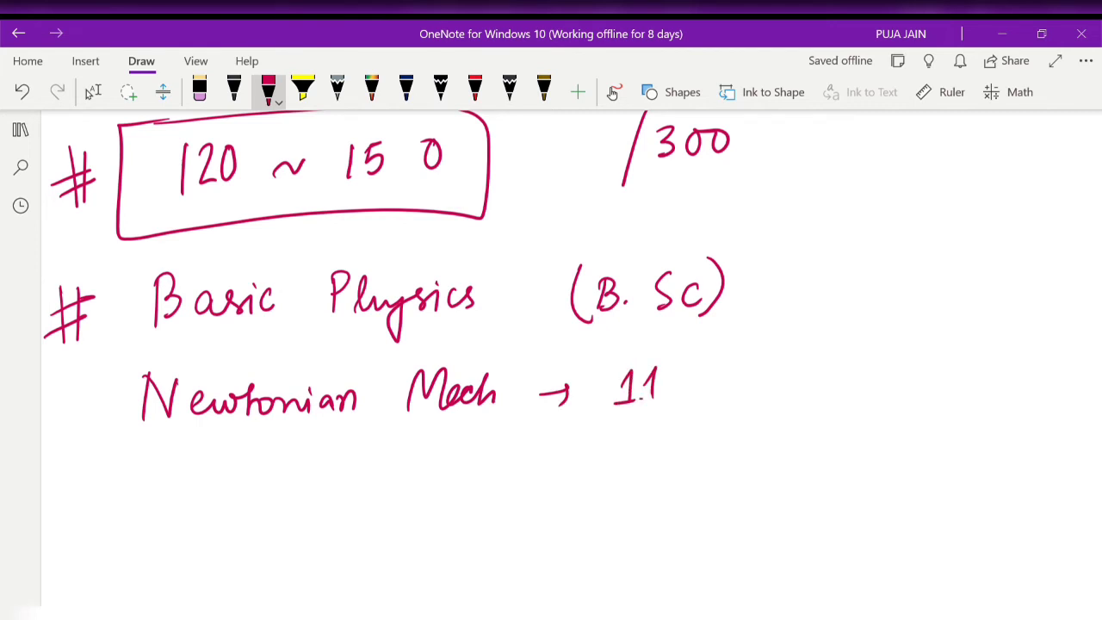
drag(714, 366, 710, 398)
drag(729, 374, 752, 396)
- Add a down arrow to the recommended textbook author's name and box it
drag(267, 441, 268, 463)
drag(249, 455, 281, 448)
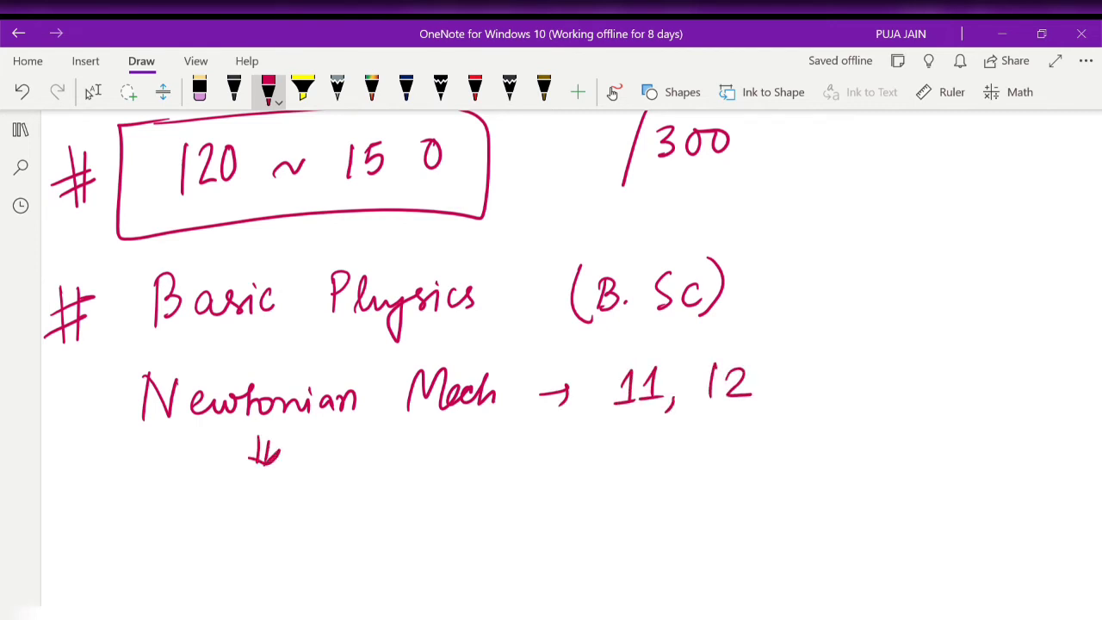
drag(188, 496, 188, 524)
click(199, 515)
drag(174, 512, 243, 522)
click(258, 515)
mouse_move(312, 494)
mouse_down()
mouse_move(335, 492)
mouse_move(357, 517)
mouse_up()
drag(358, 508, 429, 517)
mouse_move(134, 546)
mouse_down()
mouse_move(422, 470)
mouse_move(136, 544)
mouse_up()
scroll(551, 362, down, 2)
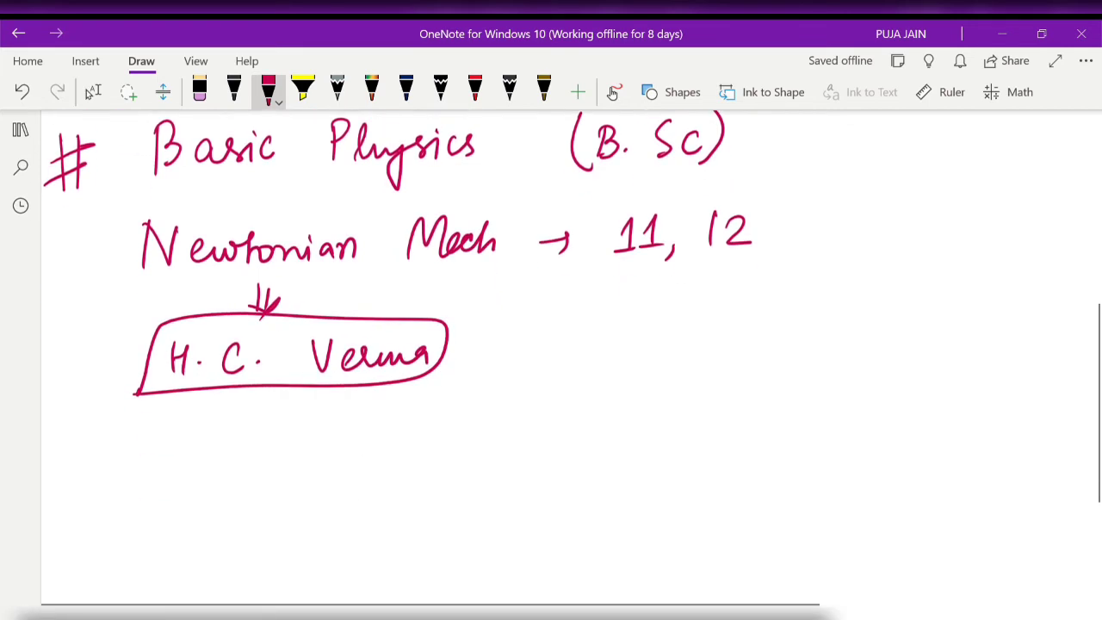
scroll(551, 362, up, 6)
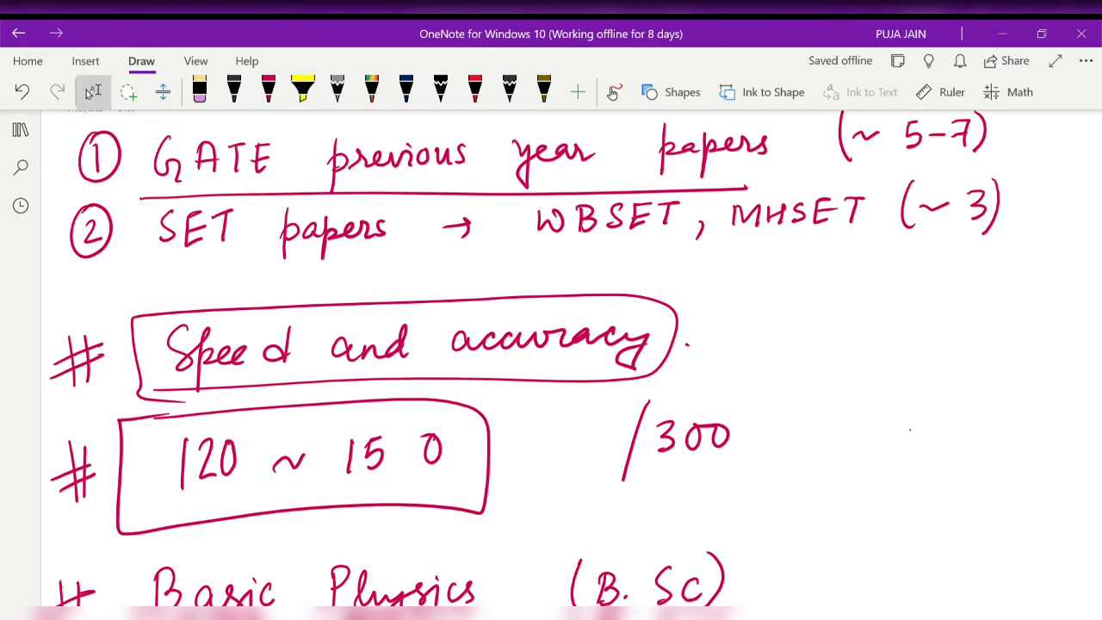
- Handwrite '# Very tough question' in pink ink and mark it with an X
scroll(551, 362, down, 7)
click(268, 91)
mouse_move(61, 284)
mouse_down()
mouse_move(62, 342)
mouse_move(90, 302)
mouse_up()
drag(43, 339, 92, 321)
mouse_move(157, 288)
mouse_down()
mouse_move(169, 323)
mouse_move(184, 287)
mouse_up()
mouse_move(190, 310)
mouse_down()
mouse_move(218, 302)
mouse_move(244, 320)
mouse_move(222, 357)
mouse_up()
drag(302, 285, 299, 320)
drag(293, 298, 317, 297)
mouse_move(311, 301)
mouse_down()
mouse_move(388, 307)
mouse_move(371, 356)
mouse_up()
mouse_move(405, 288)
mouse_down()
mouse_move(398, 320)
mouse_move(422, 317)
mouse_up()
mouse_move(484, 286)
mouse_down()
mouse_move(478, 332)
mouse_move(515, 306)
mouse_up()
mouse_move(517, 302)
mouse_down()
mouse_move(544, 296)
mouse_move(551, 310)
mouse_up()
mouse_move(566, 279)
mouse_down()
mouse_move(559, 312)
mouse_move(616, 303)
mouse_up()
drag(694, 278, 723, 314)
drag(722, 277, 692, 309)
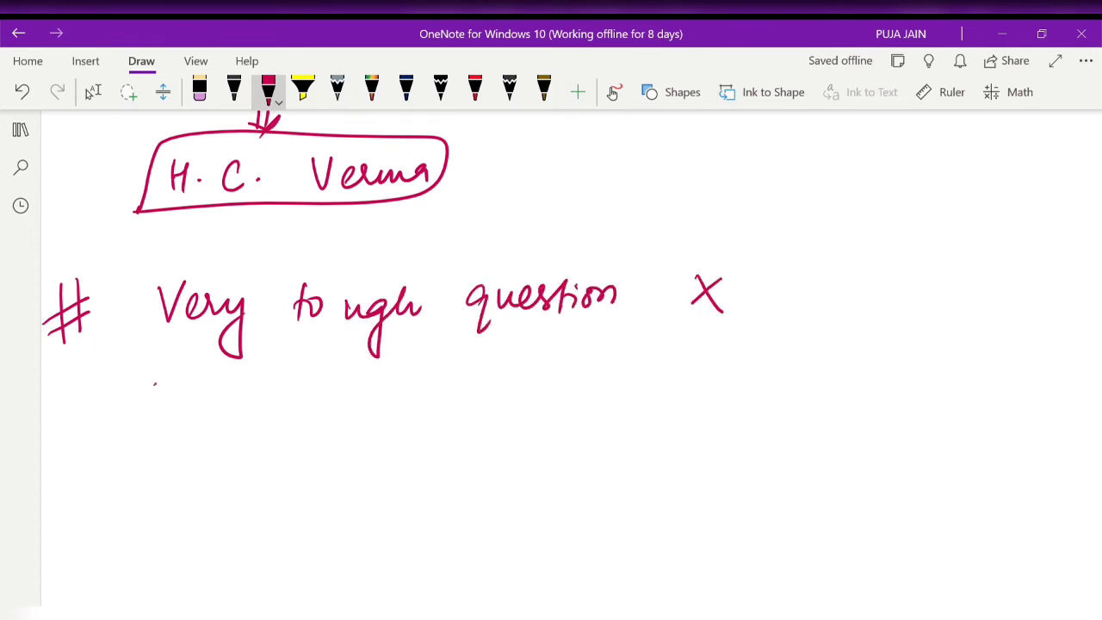
- Write 'Memory based questions.' on the line below
mouse_move(155, 384)
mouse_down()
mouse_move(169, 384)
mouse_move(184, 421)
mouse_up()
mouse_move(200, 408)
mouse_down()
mouse_move(210, 417)
mouse_move(308, 403)
mouse_move(298, 451)
mouse_up()
mouse_move(363, 374)
mouse_down()
mouse_move(384, 405)
mouse_move(426, 411)
mouse_move(472, 400)
mouse_move(470, 414)
mouse_up()
mouse_move(551, 379)
mouse_down()
mouse_move(546, 427)
mouse_move(606, 396)
mouse_move(661, 389)
mouse_up()
drag(625, 381, 644, 379)
drag(663, 388, 704, 391)
click(726, 389)
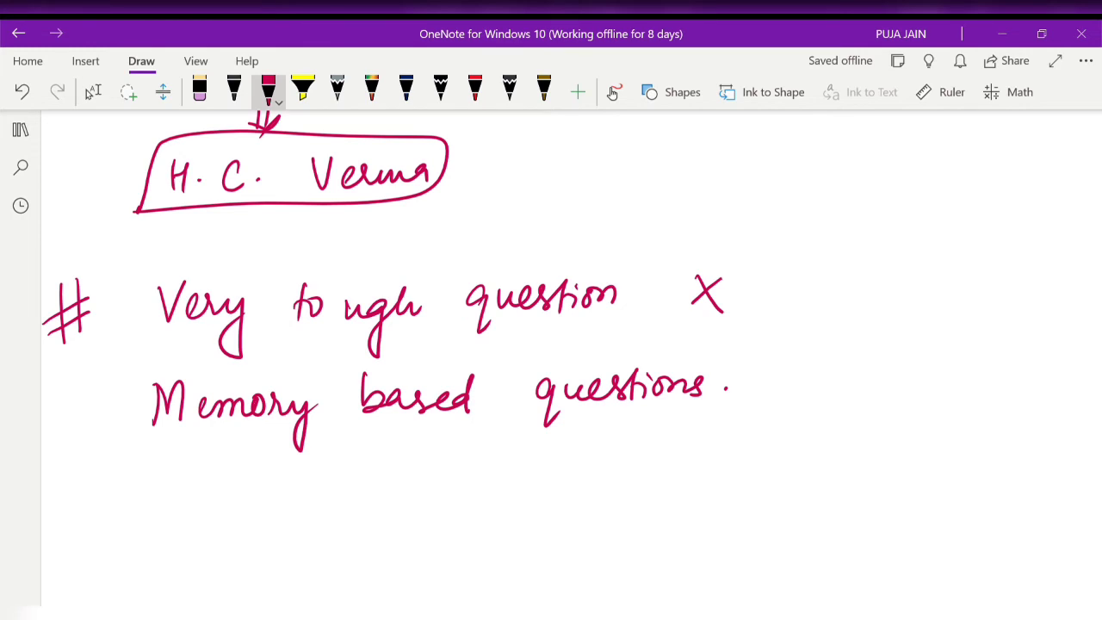
- Add a new point '# App. → Sept' further down, circling Sept
scroll(384, 258, down, 4)
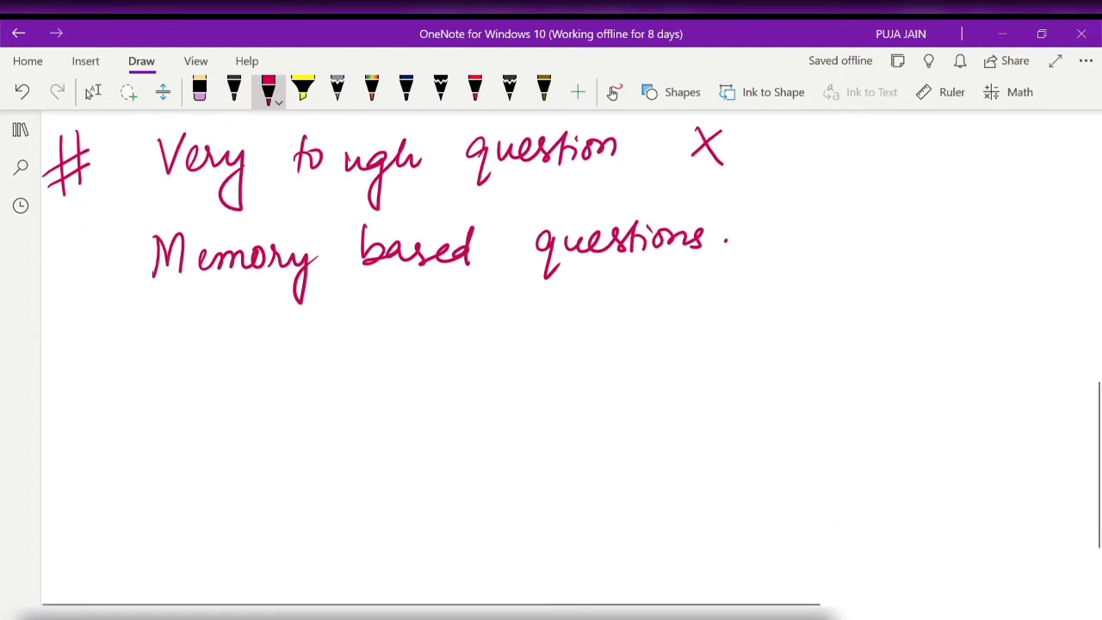
drag(79, 343, 80, 411)
drag(95, 352, 90, 419)
drag(59, 379, 105, 366)
drag(56, 403, 104, 388)
mouse_move(159, 354)
mouse_down()
mouse_move(150, 395)
mouse_move(172, 391)
mouse_up()
mouse_move(151, 374)
mouse_down()
mouse_move(169, 371)
mouse_move(177, 406)
mouse_up()
drag(179, 355, 202, 398)
drag(207, 356, 223, 376)
click(232, 370)
mouse_move(300, 372)
mouse_down()
mouse_move(329, 370)
mouse_move(316, 389)
mouse_up()
mouse_move(424, 346)
mouse_down()
mouse_move(403, 378)
mouse_move(444, 379)
mouse_up()
mouse_move(451, 360)
mouse_down()
mouse_move(449, 399)
mouse_move(454, 374)
mouse_up()
mouse_move(479, 343)
mouse_down()
mouse_move(476, 375)
mouse_move(489, 349)
mouse_up()
mouse_move(491, 326)
mouse_down()
mouse_move(378, 345)
mouse_move(482, 315)
mouse_up()
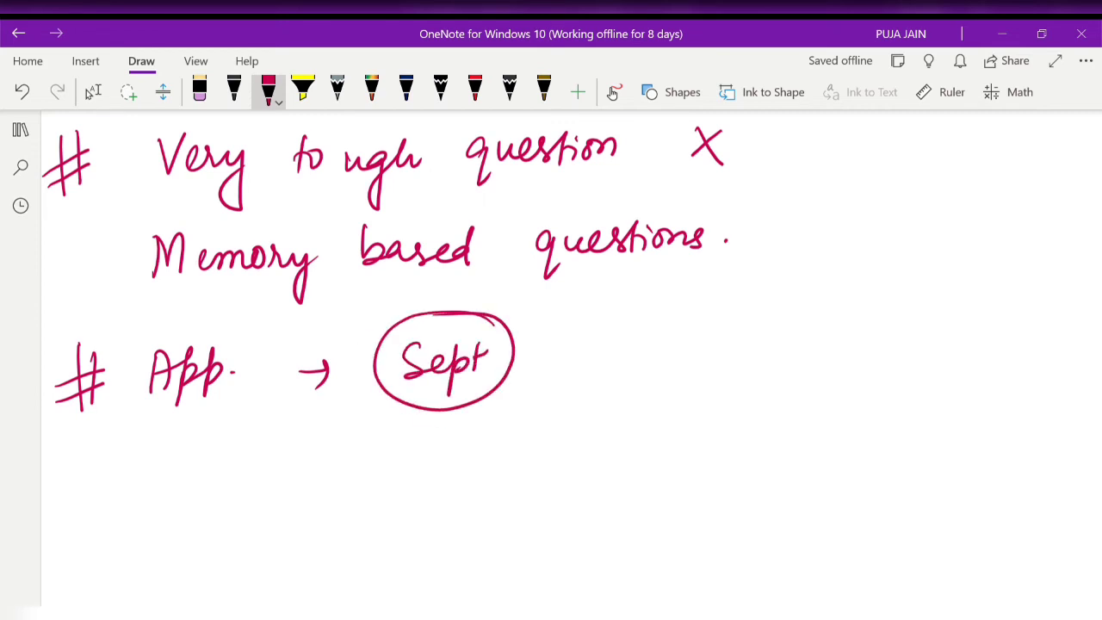
- Box 'Very tough question' with an arrow to '100 Q ↓ 2hrs', looped together
scroll(552, 362, up, 1)
mouse_move(649, 179)
mouse_down()
mouse_move(152, 258)
mouse_move(155, 166)
mouse_move(145, 263)
mouse_up()
drag(675, 248, 758, 252)
mouse_move(813, 221)
mouse_down()
mouse_move(813, 258)
mouse_move(834, 230)
mouse_up()
mouse_move(862, 230)
mouse_down()
mouse_move(851, 245)
mouse_move(860, 231)
mouse_up()
drag(938, 208, 946, 261)
drag(836, 288, 837, 322)
mouse_move(827, 312)
mouse_down()
mouse_move(849, 312)
mouse_move(845, 329)
mouse_up()
mouse_move(820, 353)
mouse_down()
mouse_move(829, 372)
mouse_move(854, 374)
mouse_up()
mouse_move(863, 341)
mouse_down()
mouse_move(886, 372)
mouse_move(905, 362)
mouse_up()
drag(925, 343, 911, 369)
mouse_move(763, 319)
mouse_down()
mouse_move(872, 203)
mouse_move(902, 193)
mouse_move(838, 173)
mouse_up()
mouse_move(74, 517)
mouse_down()
mouse_move(63, 563)
mouse_move(83, 563)
mouse_up()
- Write a new point '# Easy to moderate' at the lower left
mouse_move(55, 543)
mouse_down()
mouse_move(99, 529)
mouse_move(98, 542)
mouse_up()
mouse_move(181, 512)
mouse_down()
mouse_move(164, 517)
mouse_move(178, 549)
mouse_move(191, 527)
mouse_up()
mouse_move(199, 527)
mouse_down()
mouse_move(212, 542)
mouse_move(241, 534)
mouse_move(243, 575)
mouse_up()
mouse_move(317, 508)
mouse_down()
mouse_move(312, 543)
mouse_move(323, 544)
mouse_up()
mouse_move(338, 529)
mouse_down()
mouse_move(341, 544)
mouse_move(344, 517)
mouse_up()
mouse_move(400, 539)
mouse_down()
mouse_move(422, 523)
mouse_move(461, 533)
mouse_up()
mouse_move(493, 521)
mouse_down()
mouse_move(507, 536)
mouse_move(606, 530)
mouse_up()
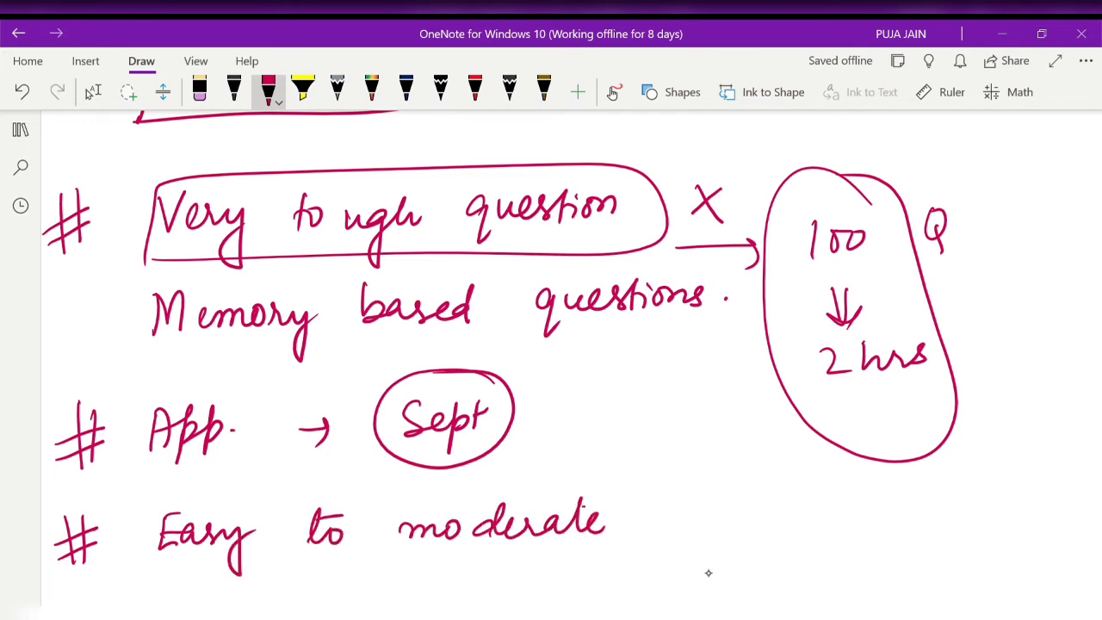
- Write '# short trick and formula.' beneath 'Easy to moderate'
scroll(551, 345, down, 4)
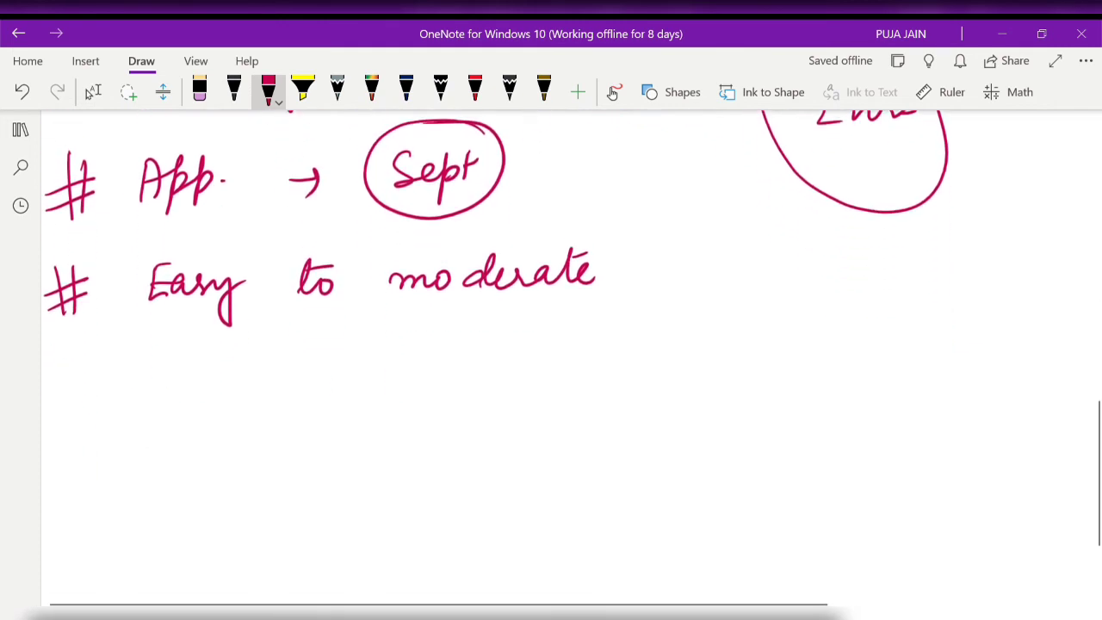
drag(70, 320, 65, 372)
mouse_move(93, 326)
mouse_down()
mouse_move(90, 375)
mouse_move(107, 341)
mouse_up()
mouse_move(62, 369)
mouse_down()
mouse_move(194, 325)
mouse_move(218, 358)
mouse_move(252, 328)
mouse_move(244, 360)
mouse_up()
drag(236, 343, 262, 337)
mouse_move(339, 315)
mouse_down()
mouse_move(384, 343)
mouse_move(426, 335)
mouse_up()
mouse_move(496, 313)
mouse_down()
mouse_move(493, 331)
mouse_move(544, 331)
mouse_move(553, 300)
mouse_up()
drag(625, 288, 594, 345)
drag(634, 306, 629, 320)
mouse_move(646, 310)
mouse_down()
mouse_move(653, 324)
mouse_move(720, 317)
mouse_move(751, 287)
mouse_move(770, 319)
mouse_up()
click(799, 317)
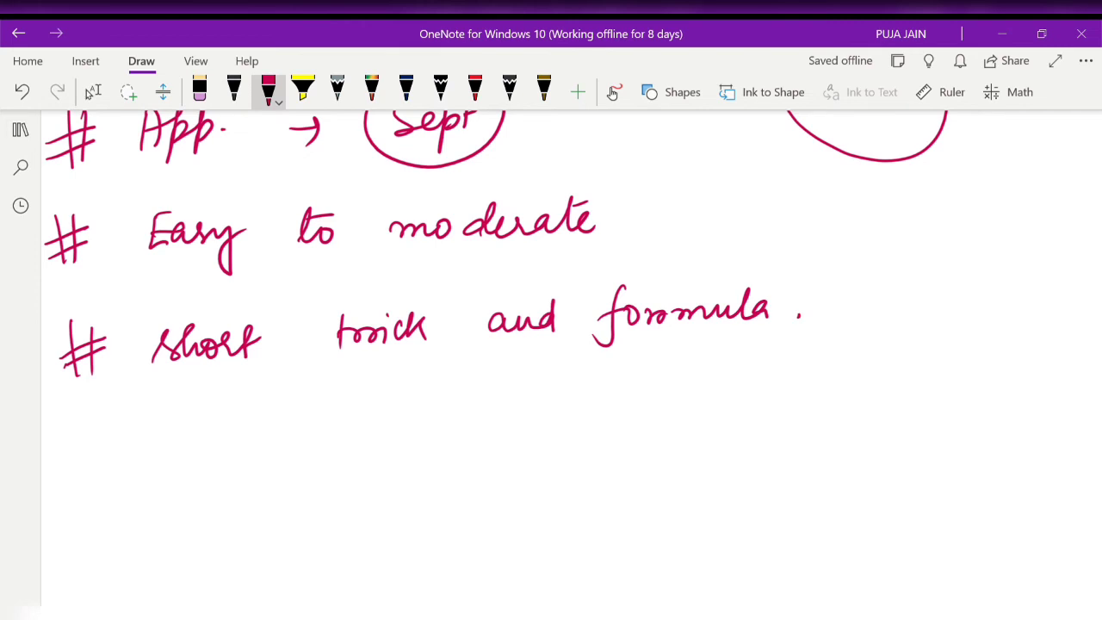
- Stop inking by switching to the Type/Lasso select tool
scroll(551, 344, up, 2)
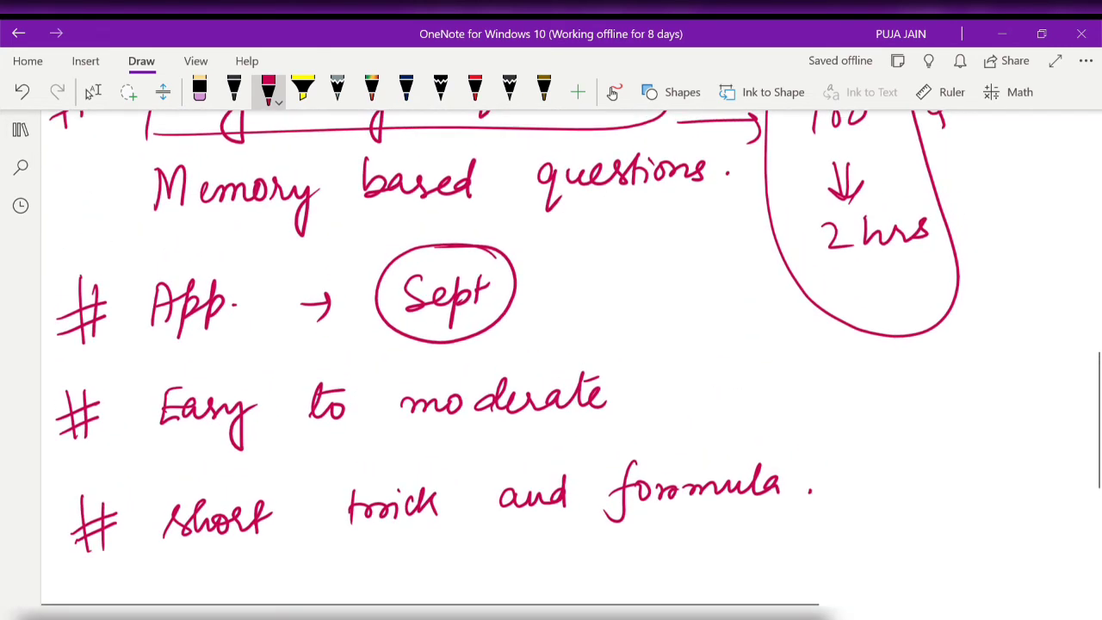
click(91, 91)
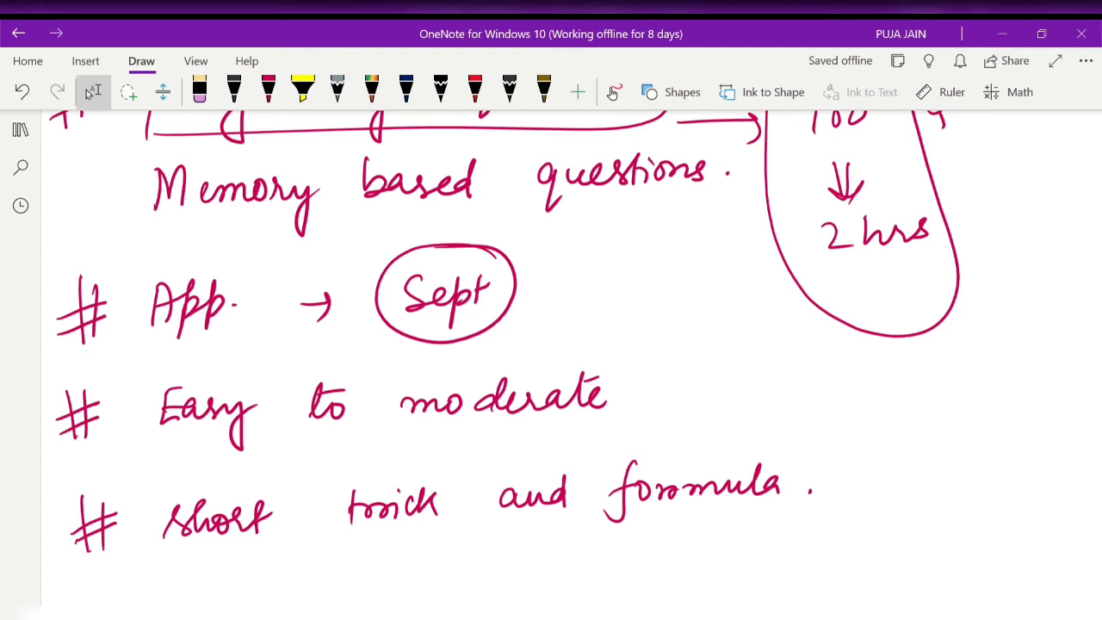
scroll(551, 362, up, 1)
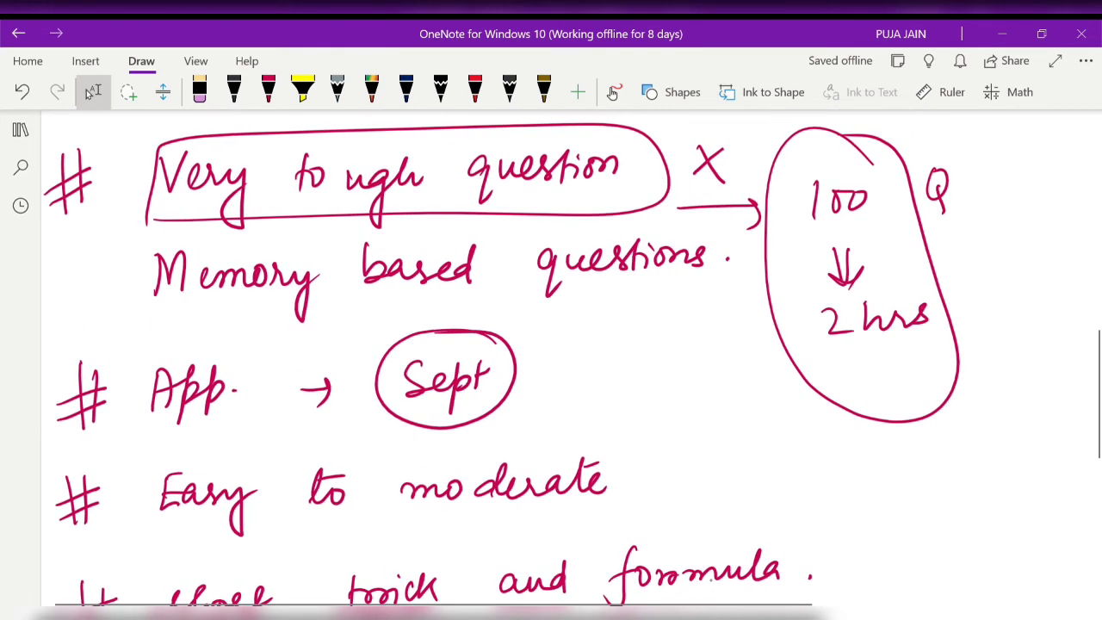
- Ink '~150' then a circled 3 → circled '50 Q', and stop inking
scroll(552, 361, down, 4)
scroll(552, 345, down, 2)
click(267, 90)
drag(124, 422, 197, 402)
mouse_move(200, 402)
mouse_down()
mouse_move(215, 400)
mouse_move(205, 429)
mouse_up()
mouse_move(233, 400)
mouse_down()
mouse_move(226, 420)
mouse_move(233, 400)
mouse_up()
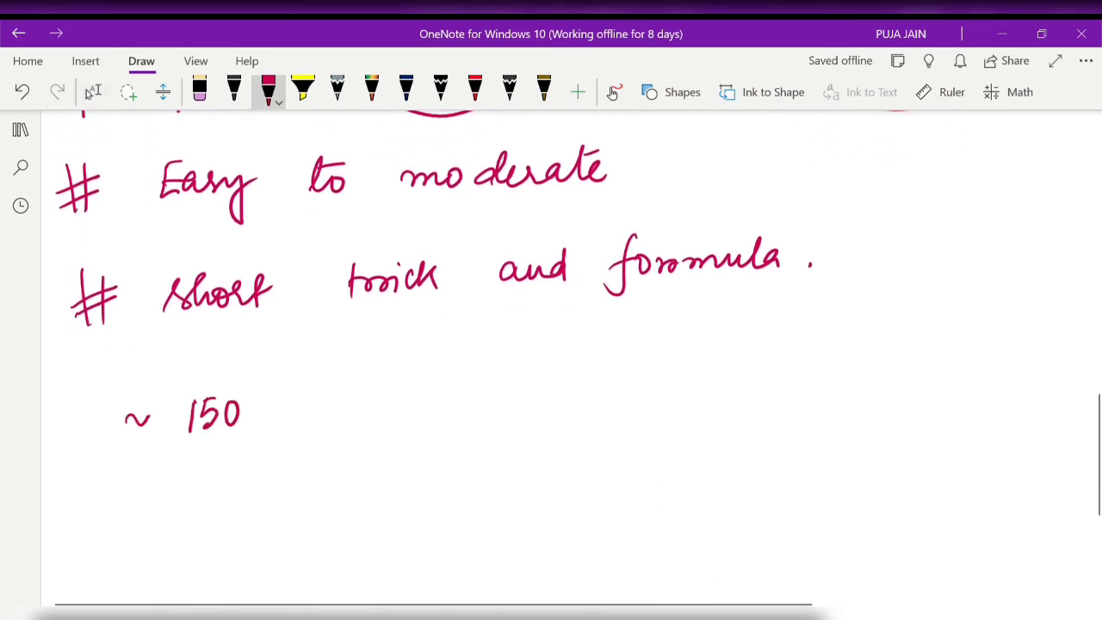
drag(516, 381, 518, 417)
drag(527, 357, 510, 362)
drag(615, 398, 651, 393)
drag(640, 386, 639, 408)
mouse_move(708, 368)
mouse_down()
mouse_move(720, 394)
mouse_move(707, 401)
mouse_up()
drag(710, 371, 723, 368)
mouse_move(749, 365)
mouse_down()
mouse_move(732, 392)
mouse_move(750, 365)
mouse_up()
drag(811, 361, 825, 414)
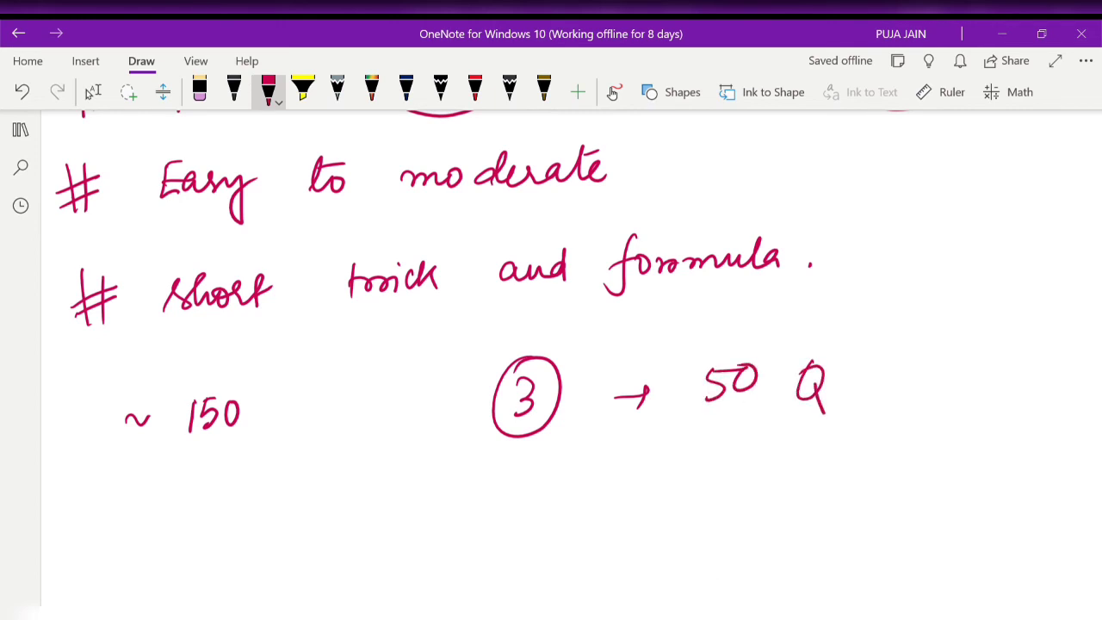
mouse_move(808, 315)
mouse_down()
mouse_move(675, 443)
mouse_move(809, 315)
mouse_up()
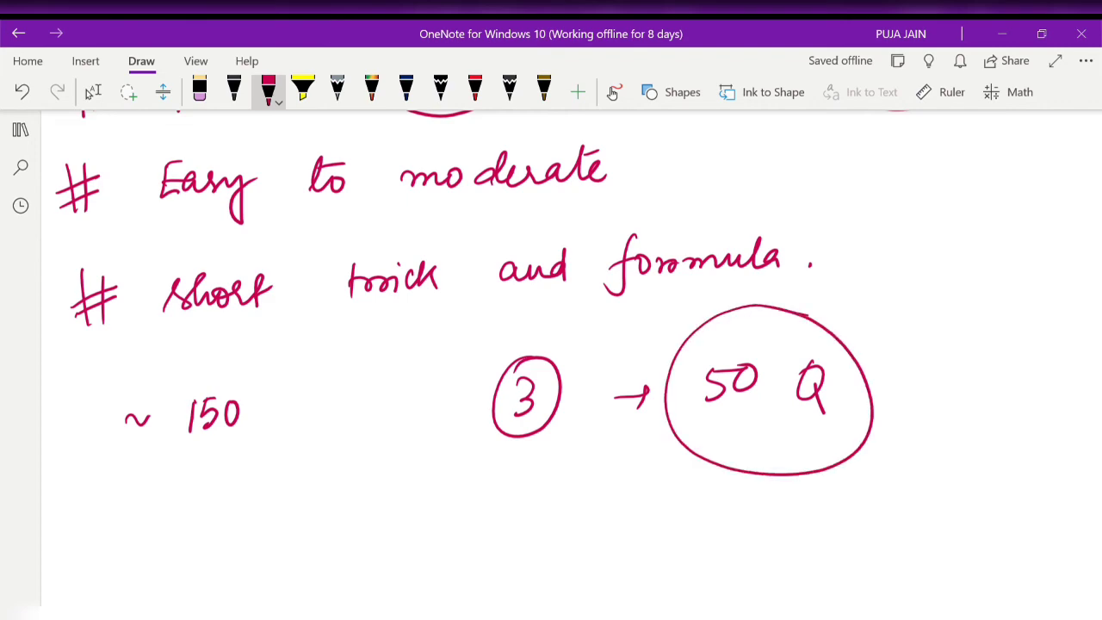
click(93, 91)
- Add a circled 9 → circled 5 beside the circled 1, plus another circled 9 below
scroll(551, 362, up, 10)
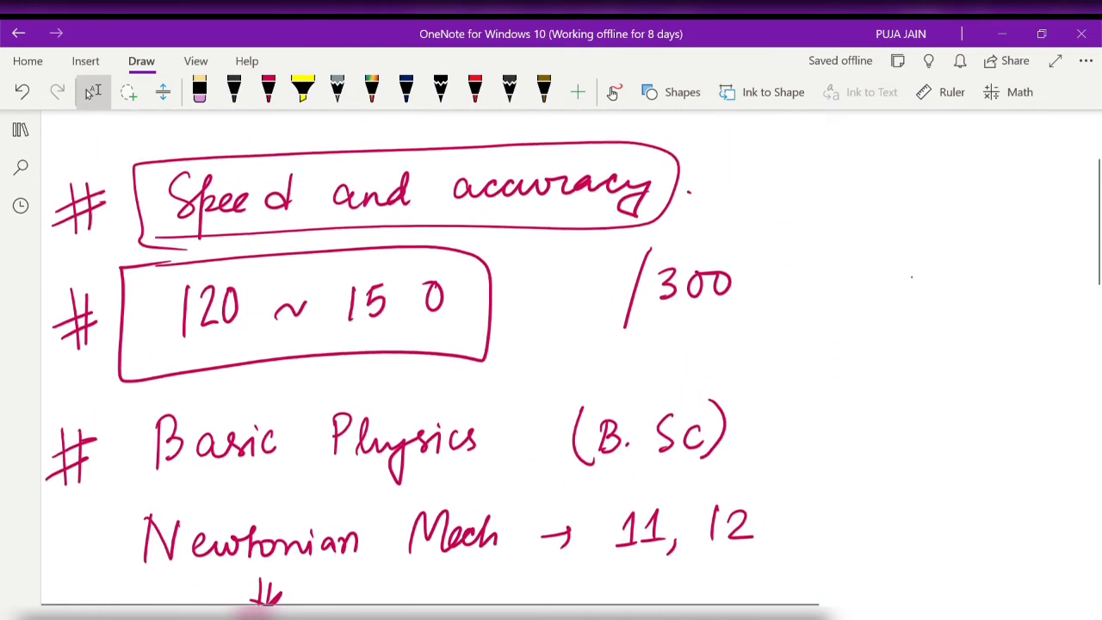
scroll(396, 362, up, 3)
scroll(396, 362, down, 13)
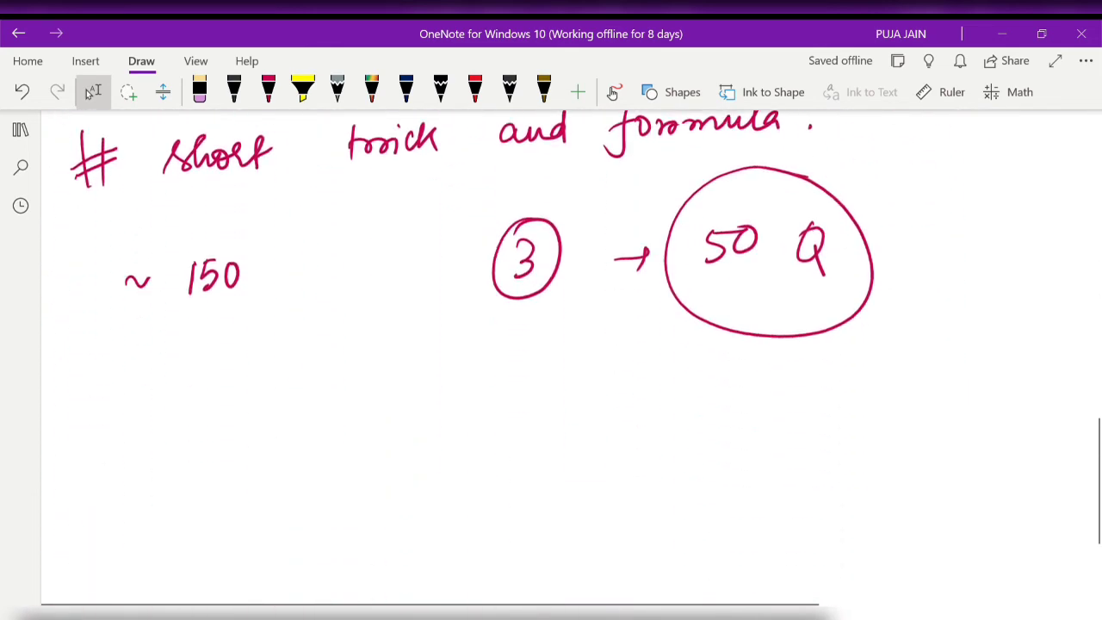
scroll(551, 345, down, 1)
click(268, 92)
mouse_move(95, 315)
mouse_down()
mouse_move(93, 371)
mouse_move(105, 306)
mouse_up()
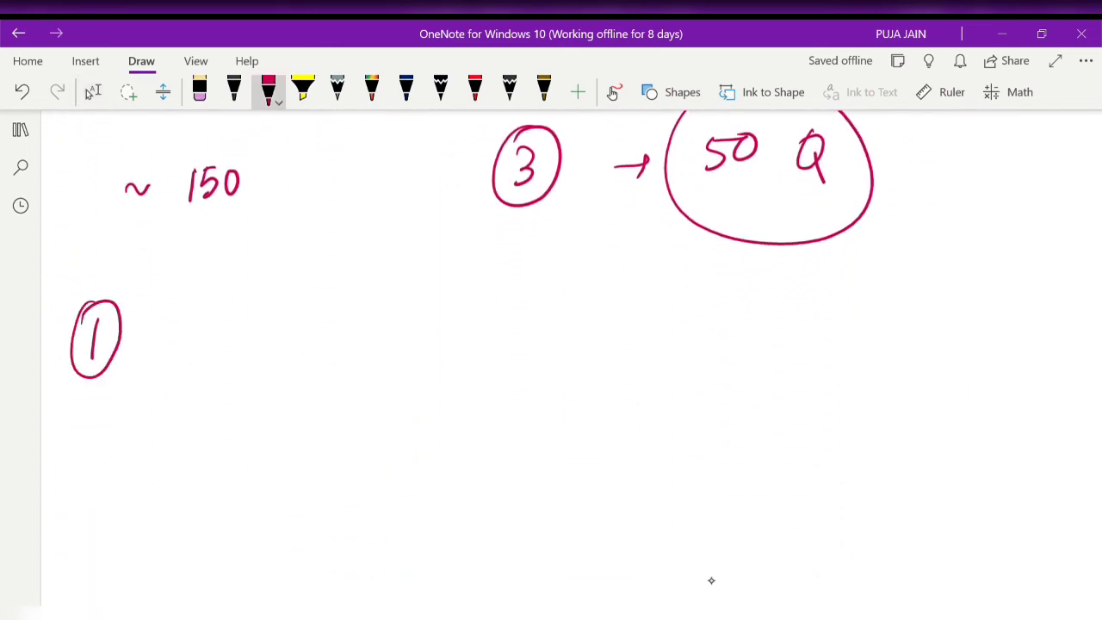
drag(237, 320, 231, 362)
mouse_move(245, 285)
mouse_down()
mouse_move(191, 341)
mouse_move(250, 287)
mouse_up()
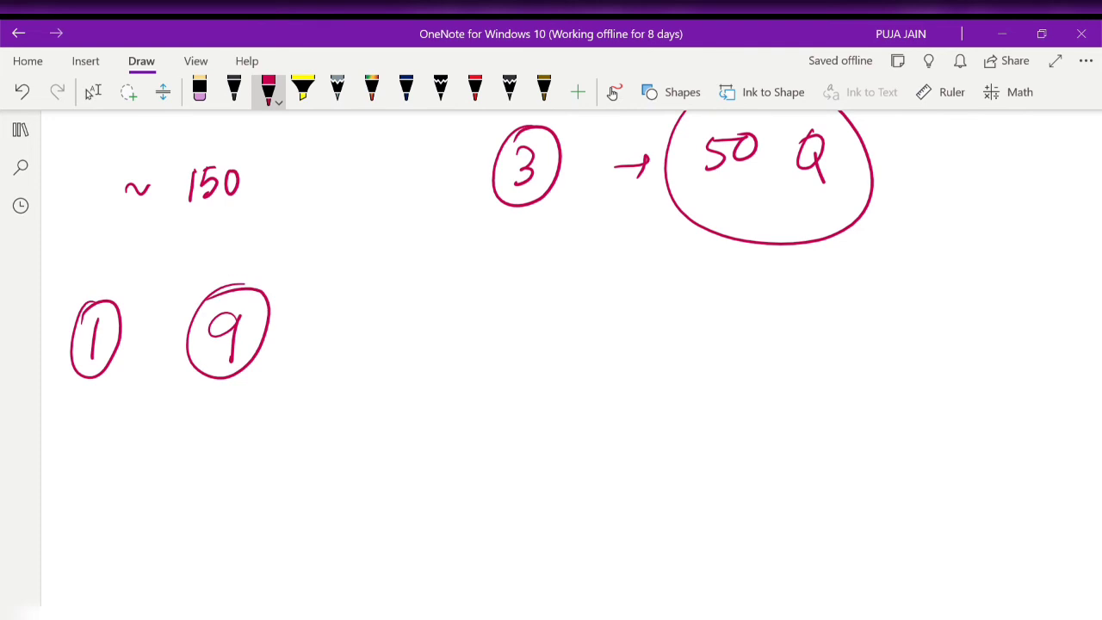
drag(498, 303, 489, 344)
mouse_move(499, 302)
mouse_down()
mouse_move(515, 300)
mouse_move(472, 298)
mouse_up()
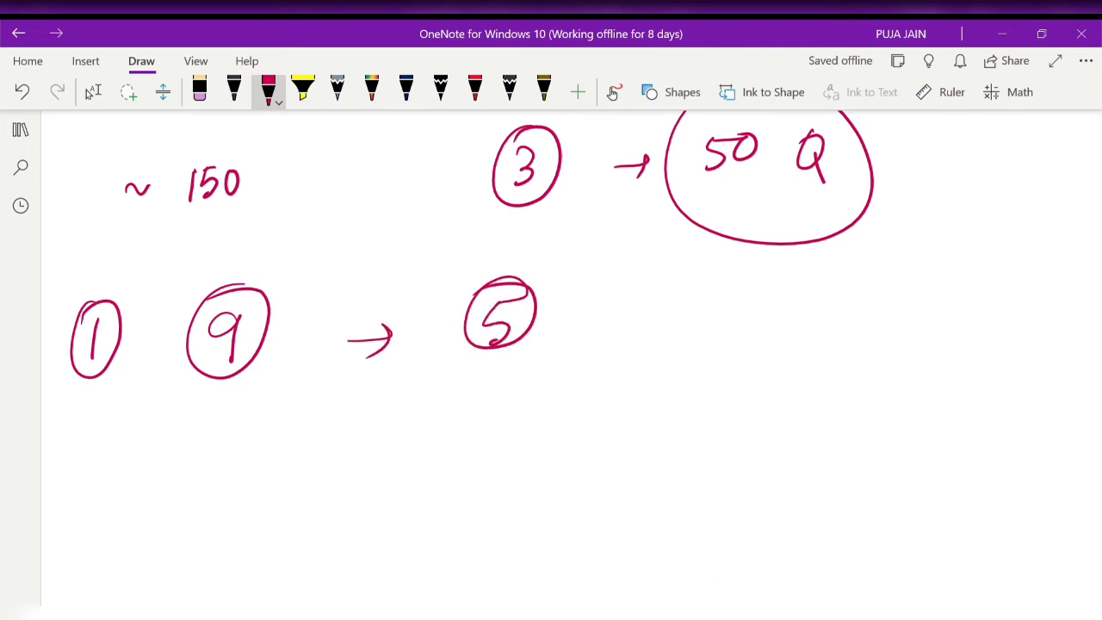
mouse_move(231, 403)
mouse_down()
mouse_move(226, 453)
mouse_move(191, 385)
mouse_move(226, 377)
mouse_up()
click(88, 93)
- Write '2021' in an ellipse with an arrow to a circled '114'
scroll(552, 345, up, 5)
scroll(552, 344, down, 10)
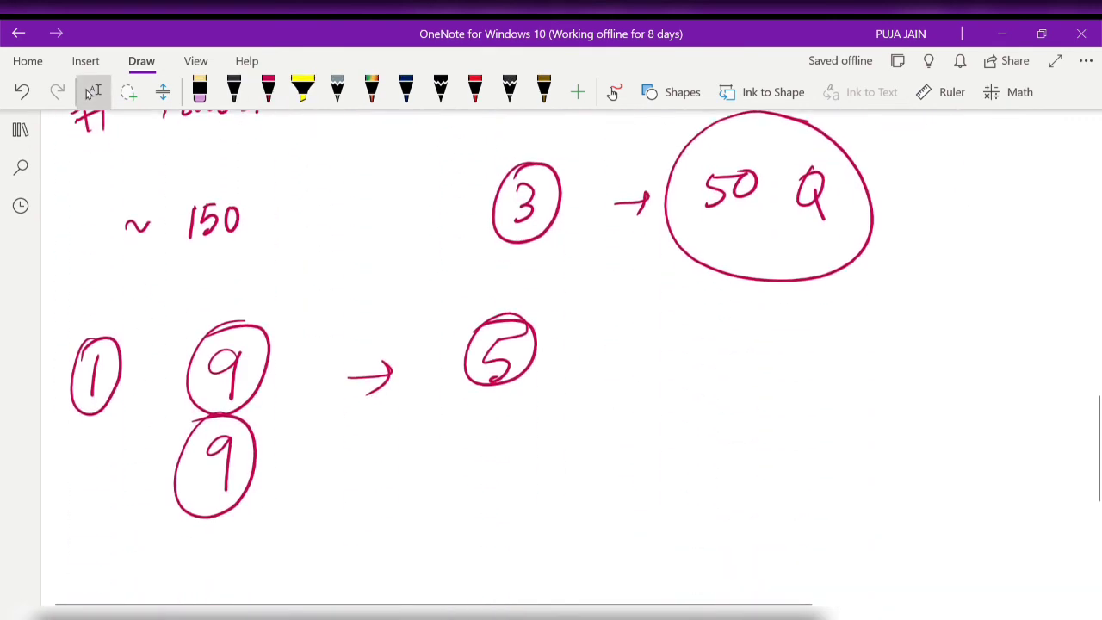
scroll(551, 345, up, 2)
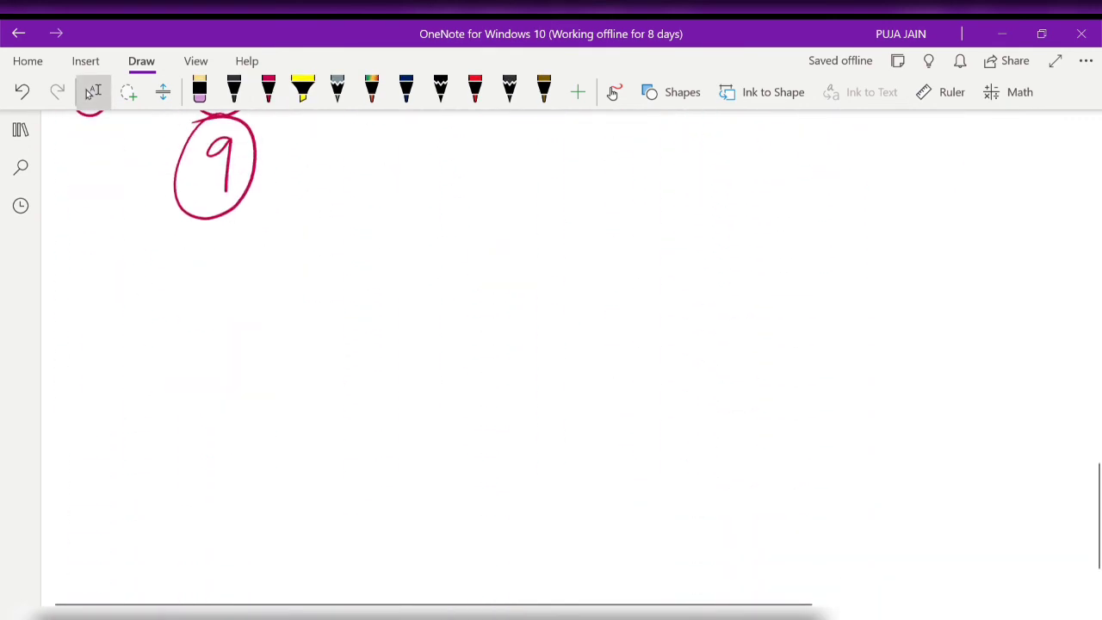
click(267, 89)
drag(64, 267, 86, 301)
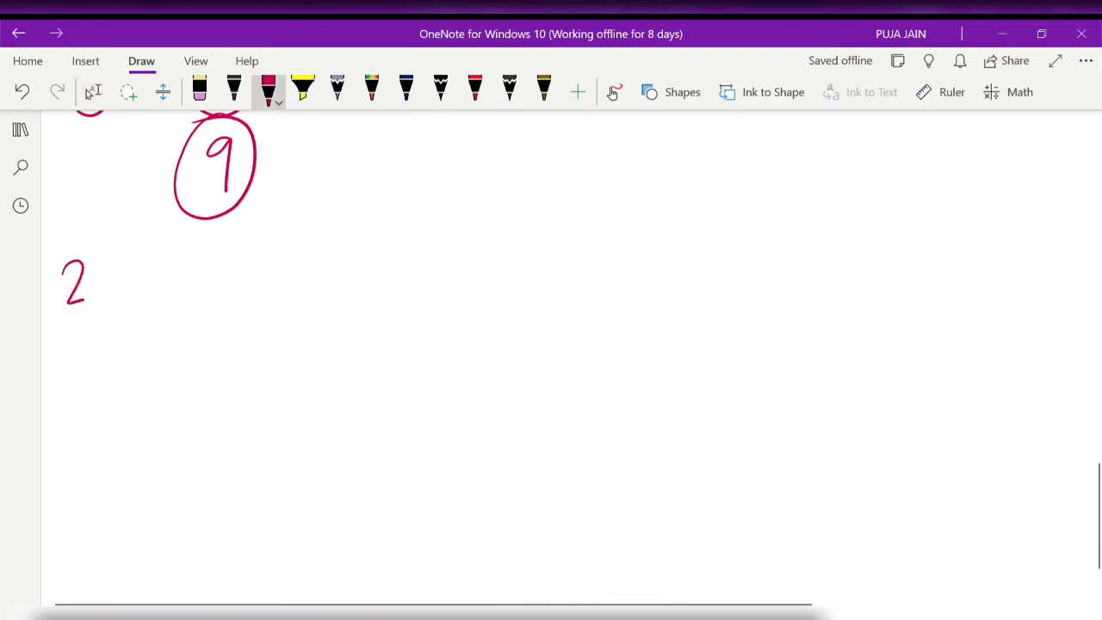
drag(104, 264, 142, 297)
drag(169, 251, 179, 289)
drag(160, 289, 194, 277)
mouse_move(190, 229)
mouse_down()
mouse_move(43, 327)
mouse_move(153, 226)
mouse_up()
click(268, 88)
mouse_move(276, 284)
mouse_down()
mouse_move(319, 285)
mouse_move(302, 303)
mouse_up()
click(415, 256)
drag(413, 257, 414, 302)
mouse_move(430, 256)
mouse_down()
mouse_move(430, 301)
mouse_move(471, 275)
mouse_up()
drag(467, 251, 465, 304)
mouse_move(482, 229)
mouse_down()
mouse_move(422, 343)
mouse_move(417, 231)
mouse_up()
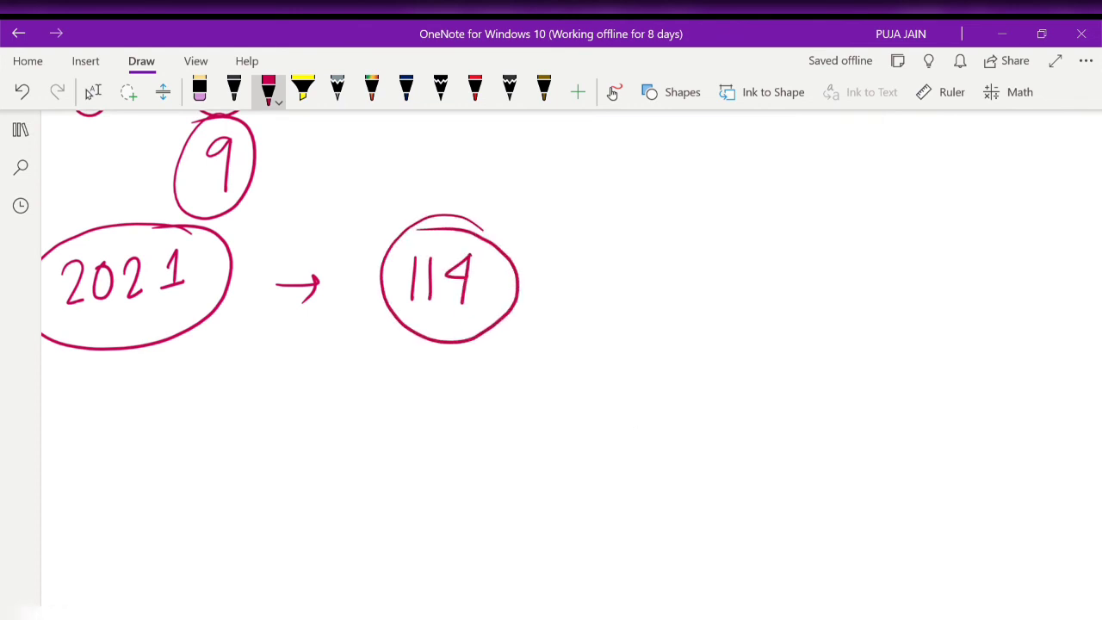
- Box the circled 114 and add a boxed '~150' beside it, then stop inking
scroll(345, 344, up, 1)
mouse_move(136, 391)
mouse_down()
mouse_move(136, 434)
mouse_move(141, 419)
mouse_up()
mouse_move(385, 254)
mouse_down()
mouse_move(539, 257)
mouse_move(342, 303)
mouse_move(462, 255)
mouse_up()
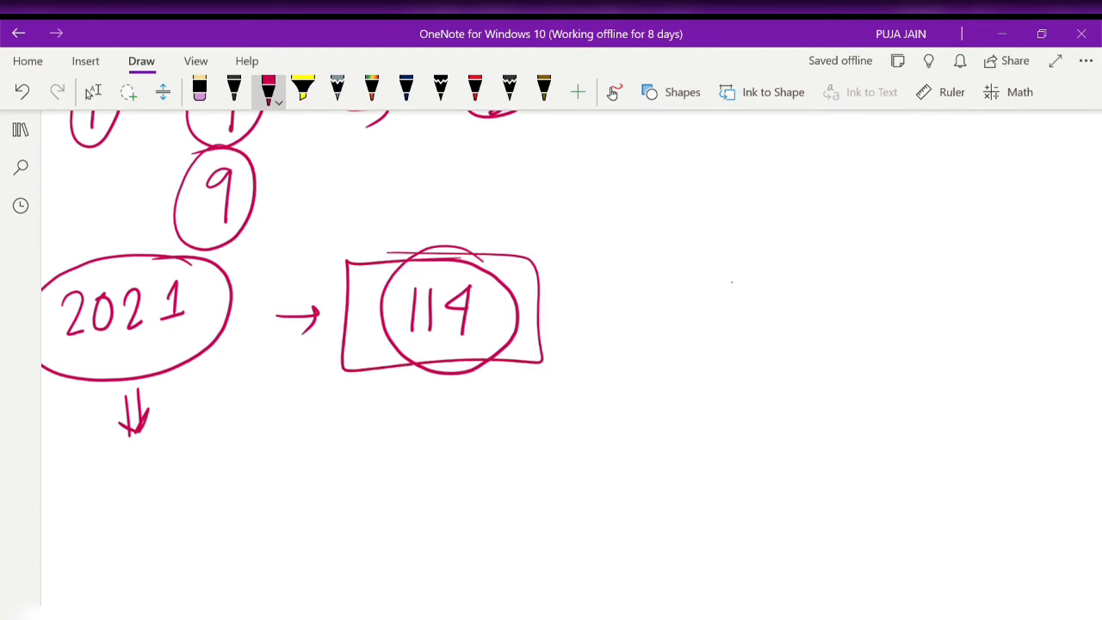
drag(732, 284, 732, 335)
mouse_move(751, 287)
mouse_down()
mouse_move(742, 332)
mouse_move(767, 318)
mouse_move(780, 287)
mouse_up()
drag(679, 317, 715, 307)
mouse_move(701, 260)
mouse_down()
mouse_move(837, 342)
mouse_move(650, 250)
mouse_move(718, 255)
mouse_up()
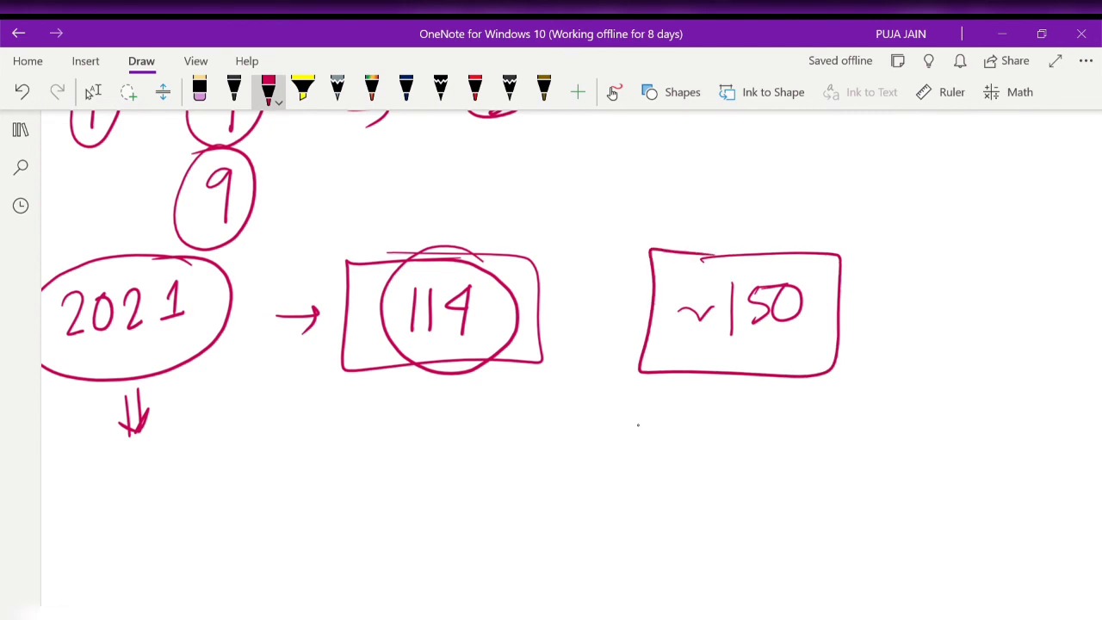
click(93, 91)
scroll(632, 414, up, 10)
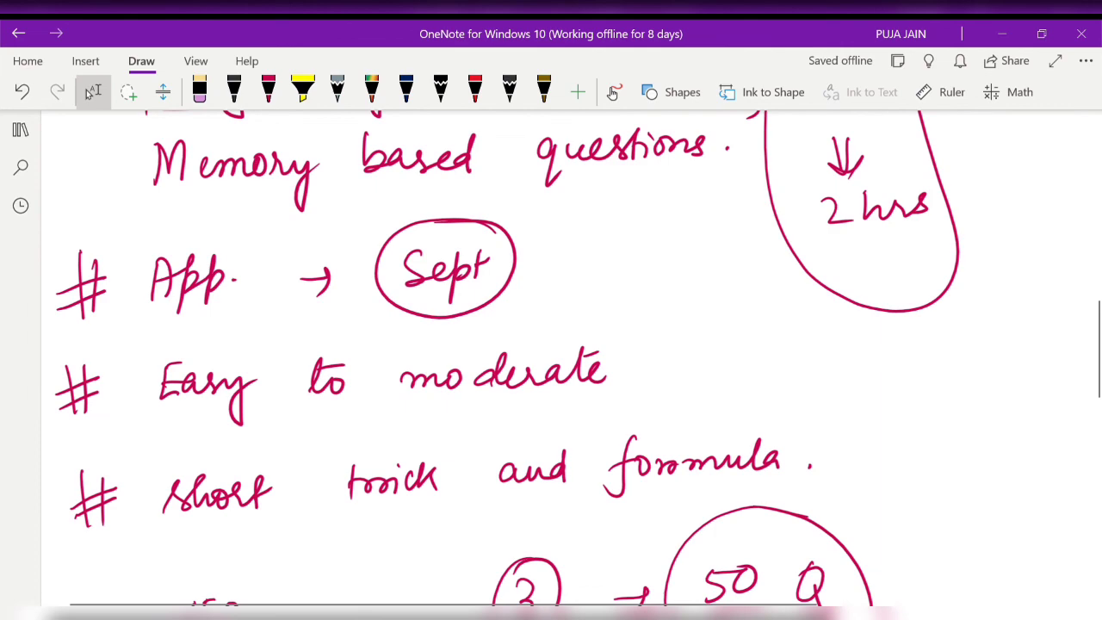
scroll(551, 362, up, 15)
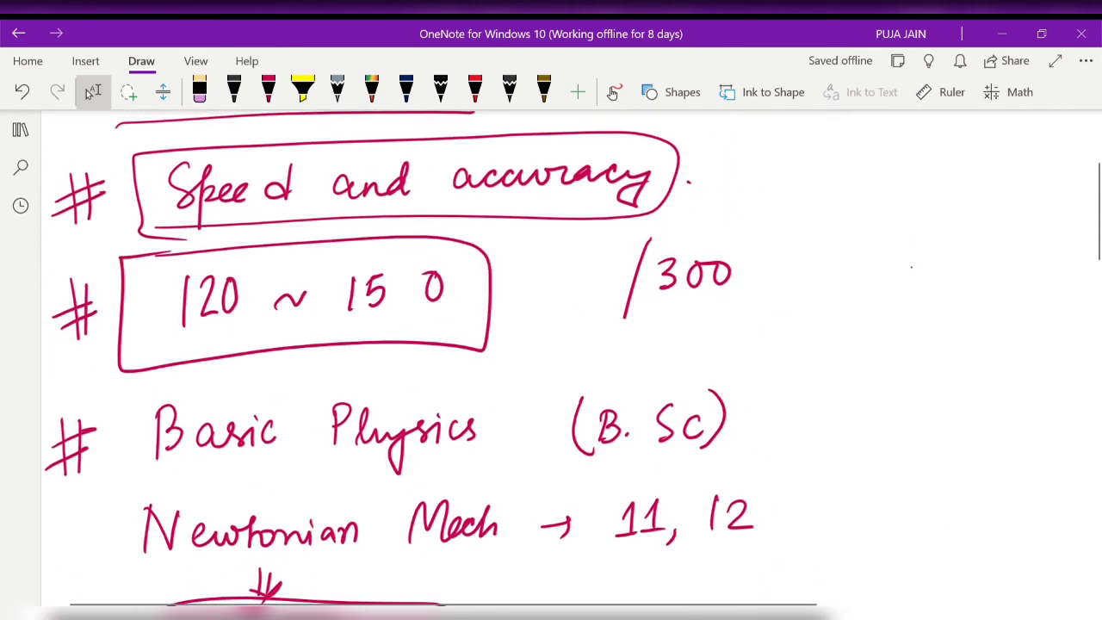
scroll(642, 514, up, 15)
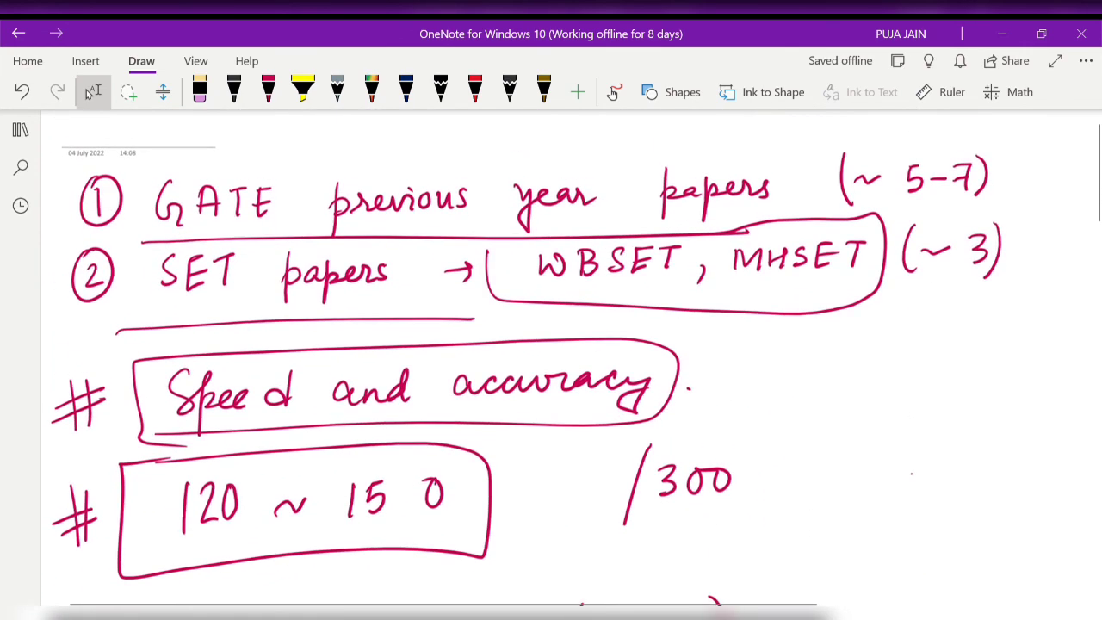
click(267, 86)
click(21, 129)
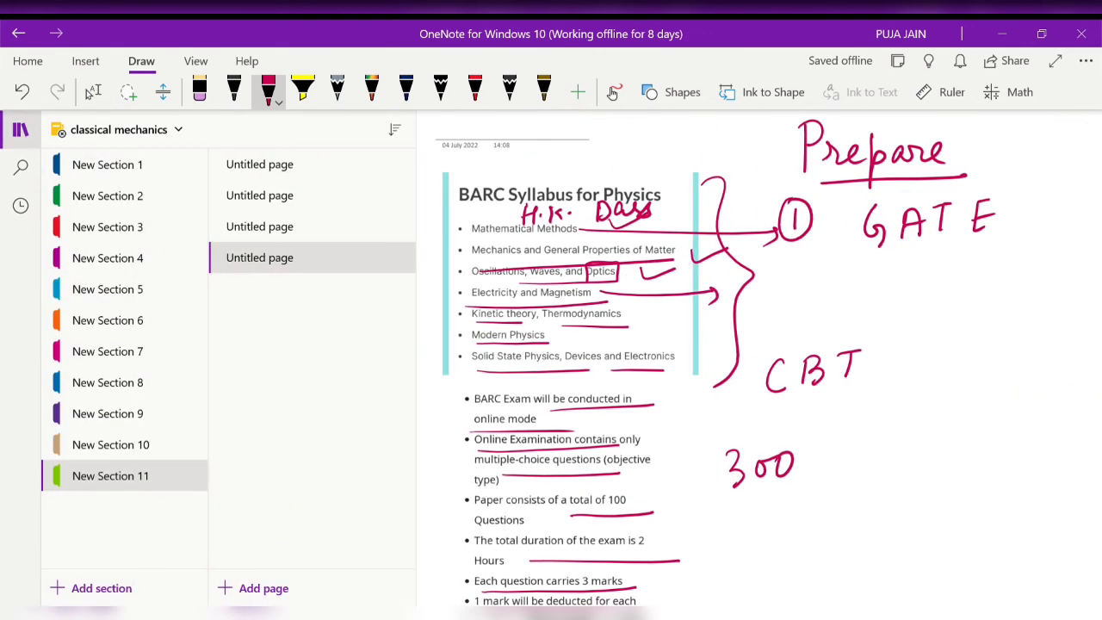
click(259, 226)
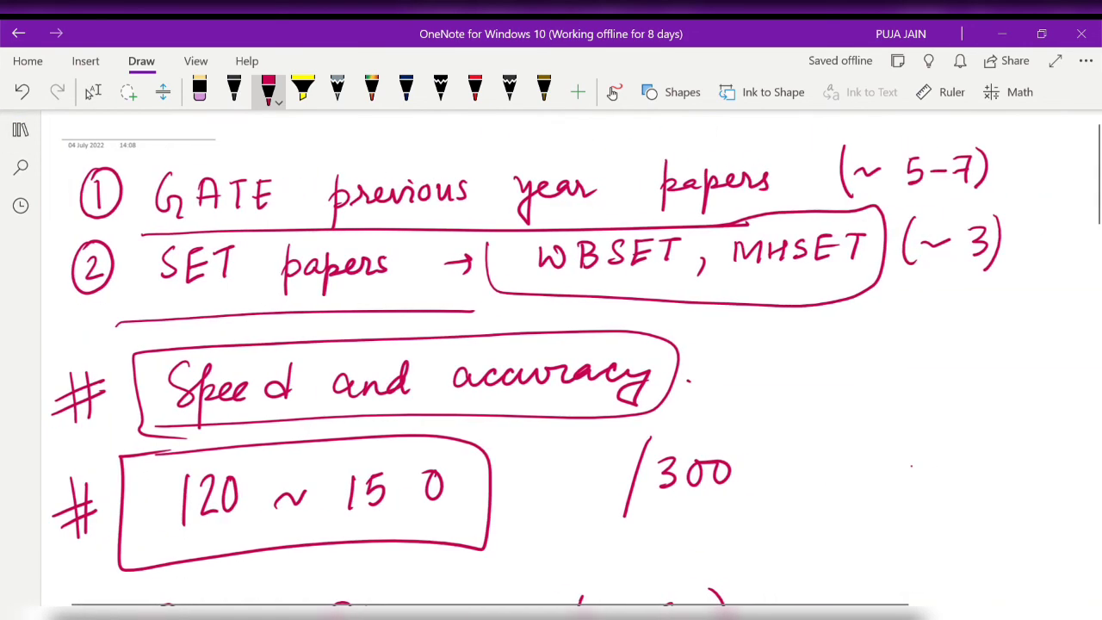
scroll(551, 362, down, 15)
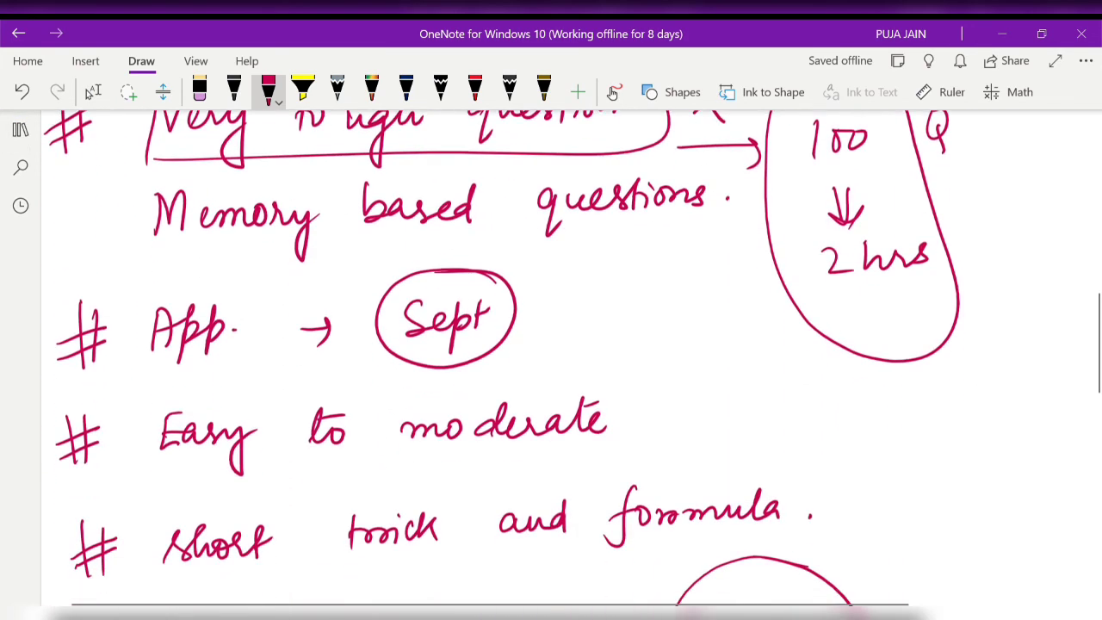
scroll(551, 362, down, 5)
scroll(551, 362, up, 15)
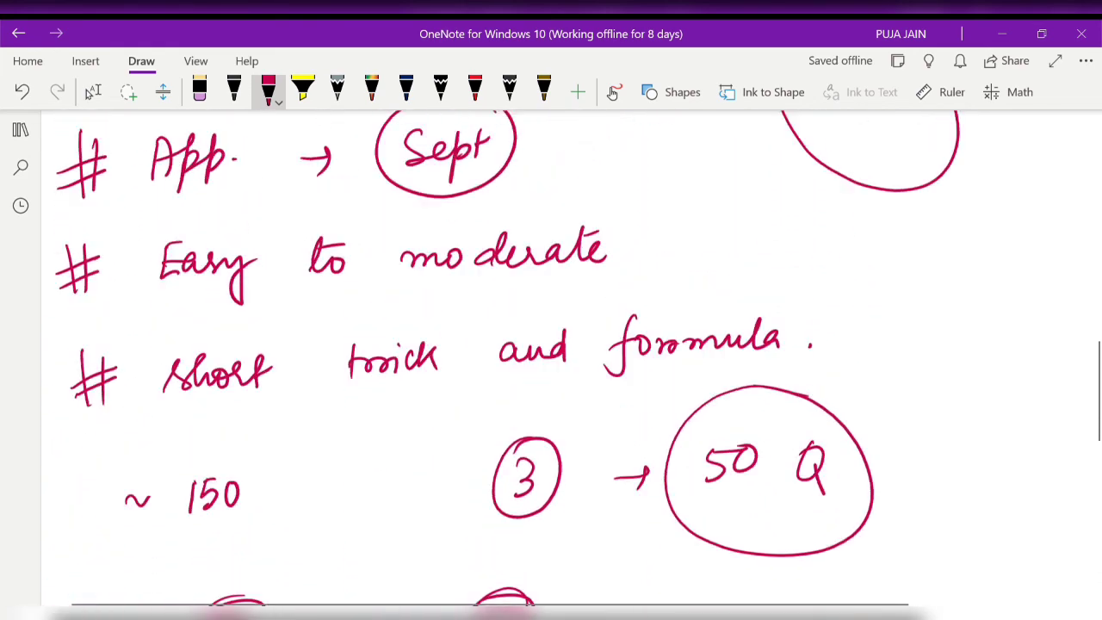
scroll(551, 362, up, 8)
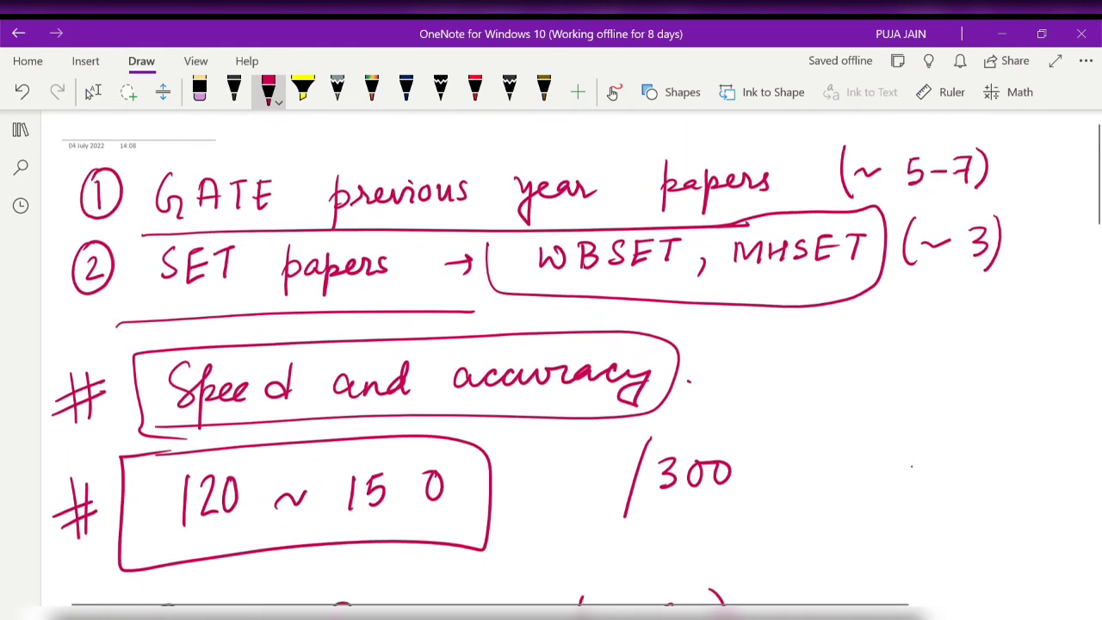